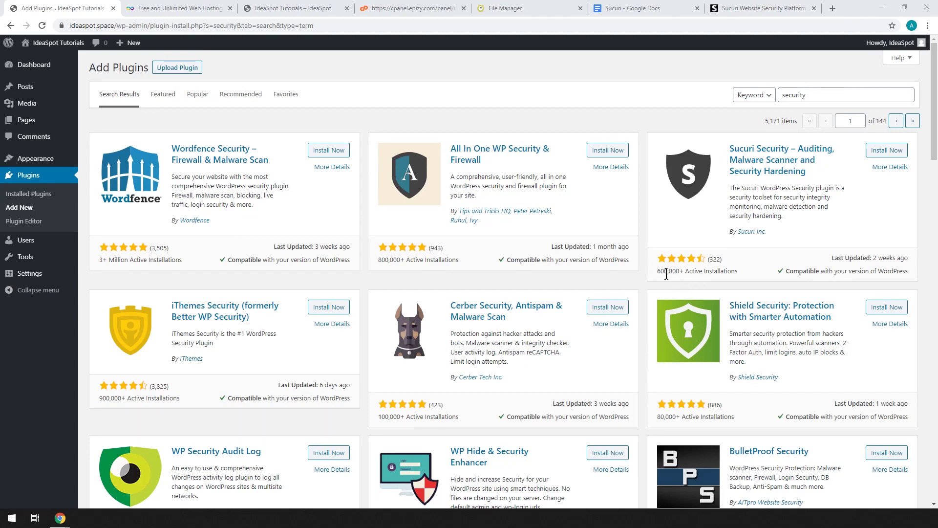
Step: Install the Sucuri Security plugin from its search-result card and activate it
{"action": "left_click", "coordinate": [888, 152]}
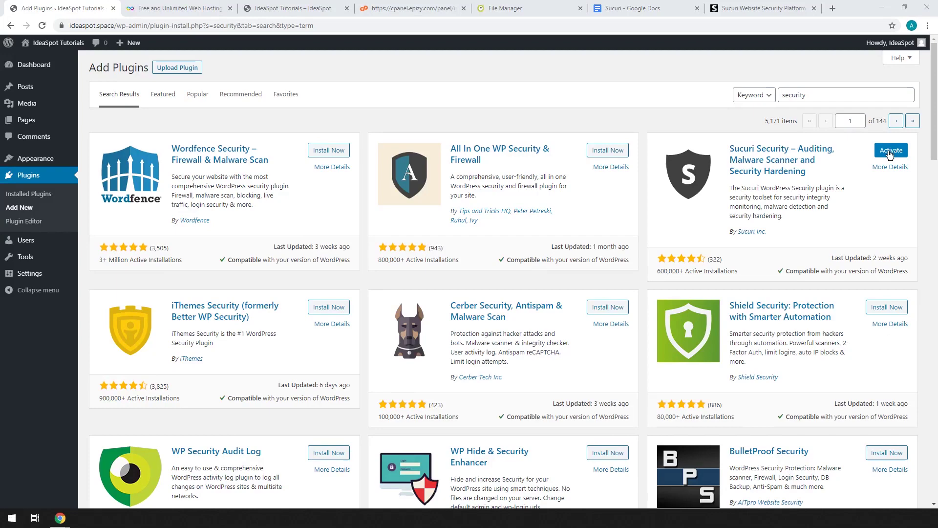
{"action": "left_click", "coordinate": [891, 151]}
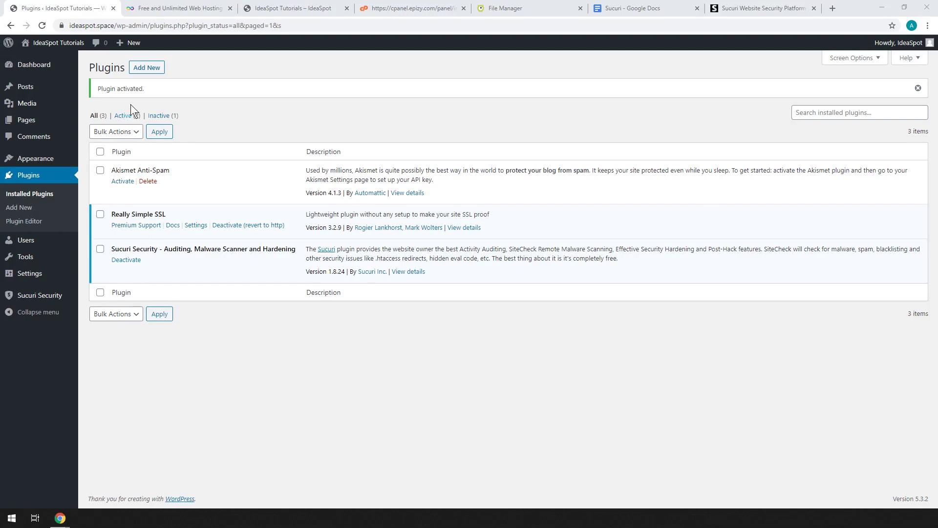
{"action": "mouse_move", "coordinate": [38, 303]}
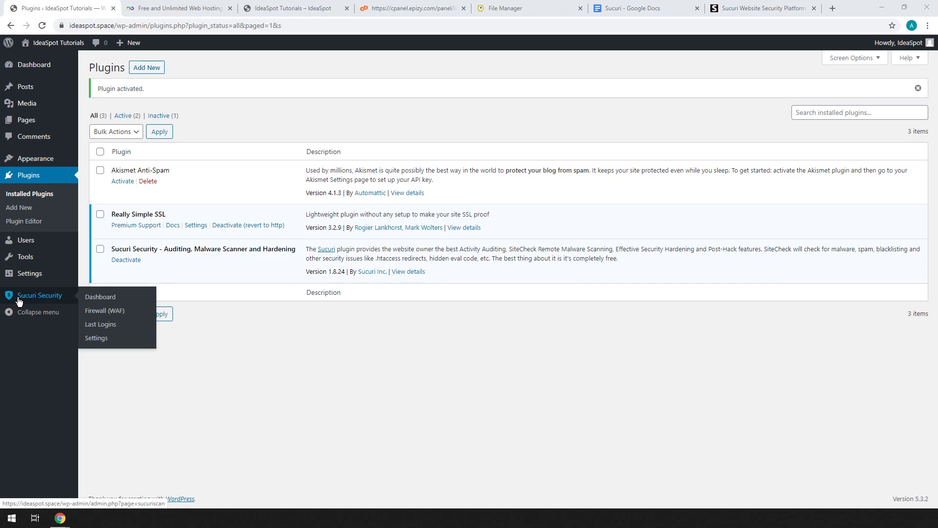
Step: Open the Sucuri Security dashboard and review the integrity check results and recommendations
{"action": "left_click", "coordinate": [23, 300]}
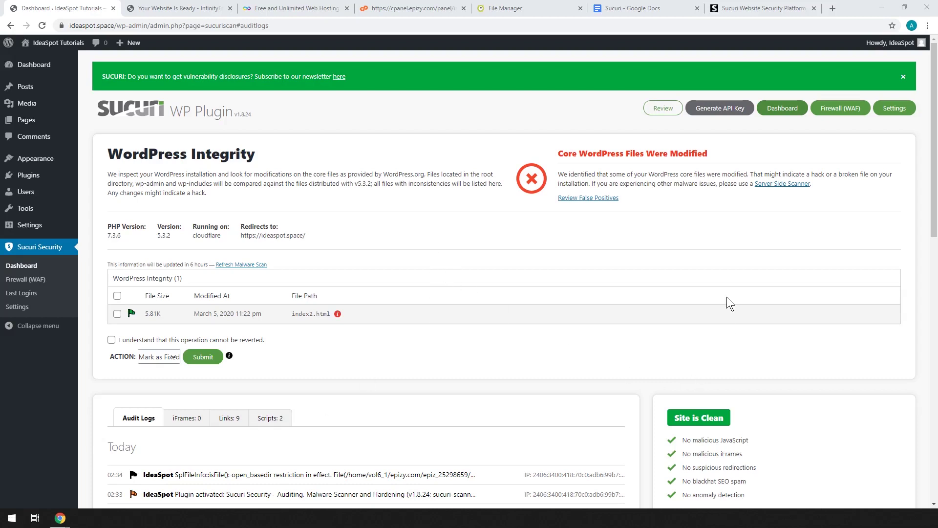
{"action": "scroll", "coordinate": [622, 314], "scroll_direction": "down", "scroll_amount": 1}
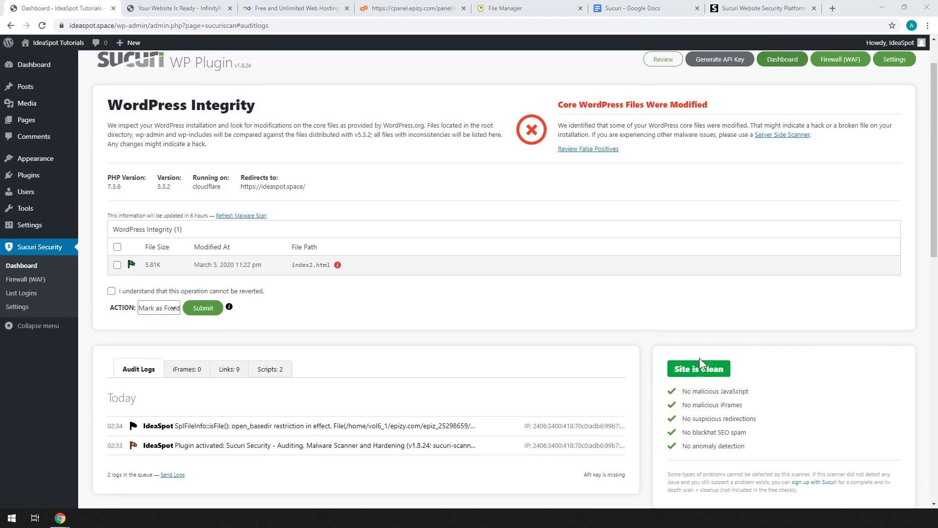
{"action": "scroll", "coordinate": [693, 344], "scroll_direction": "down", "scroll_amount": 1}
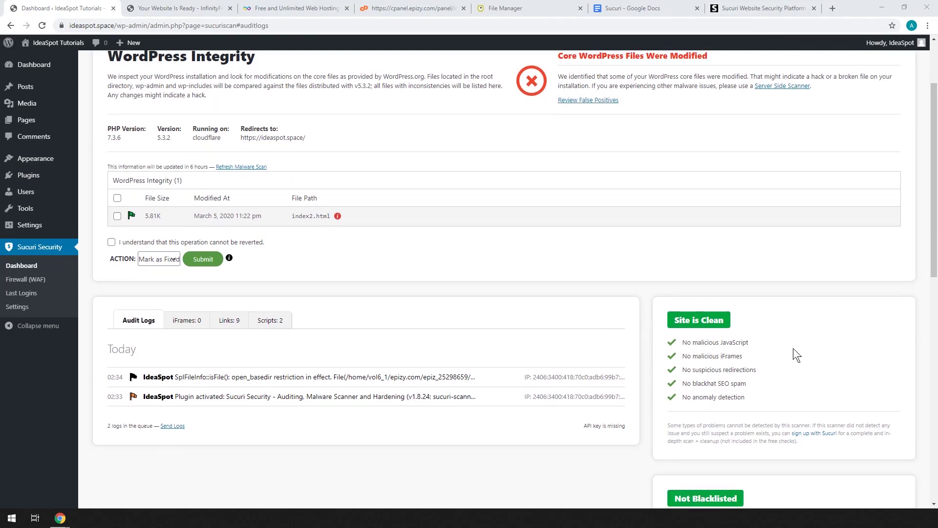
{"action": "scroll", "coordinate": [705, 313], "scroll_direction": "down", "scroll_amount": 2}
{"action": "scroll", "coordinate": [736, 345], "scroll_direction": "down", "scroll_amount": 8}
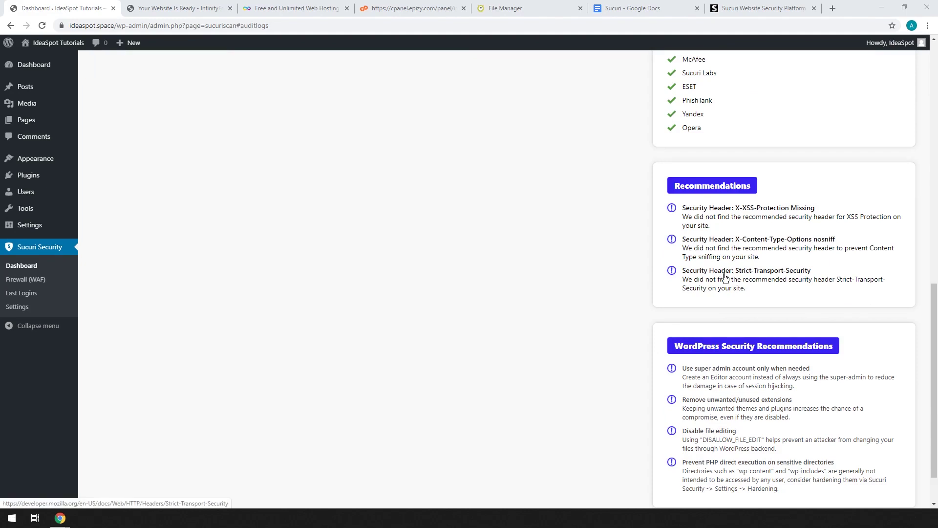
{"action": "scroll", "coordinate": [725, 277], "scroll_direction": "up", "scroll_amount": 8}
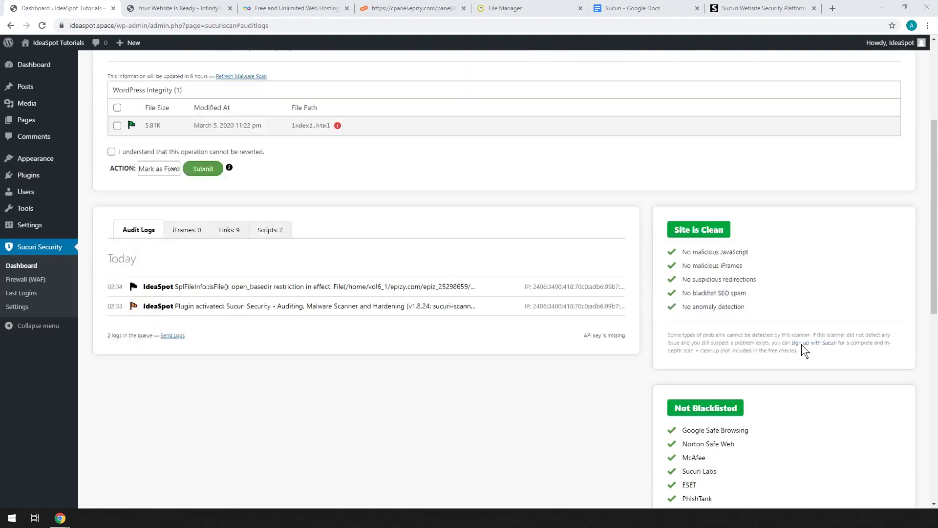
{"action": "scroll", "coordinate": [717, 198], "scroll_direction": "up", "scroll_amount": 4}
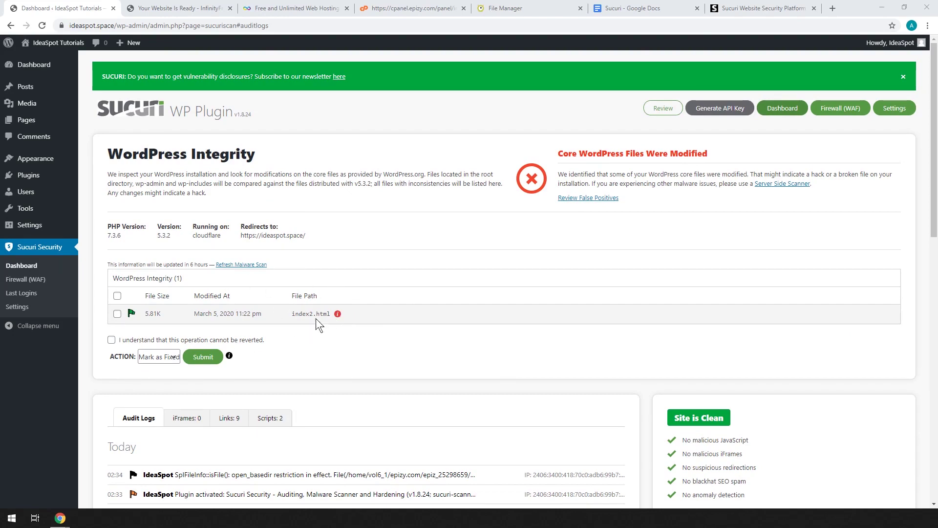
{"action": "scroll", "coordinate": [316, 318], "scroll_direction": "down", "scroll_amount": 1}
Step: After viewing index2.html on the live site, mark it as fixed, acknowledging it cannot be reverted
{"action": "left_click", "coordinate": [191, 8]}
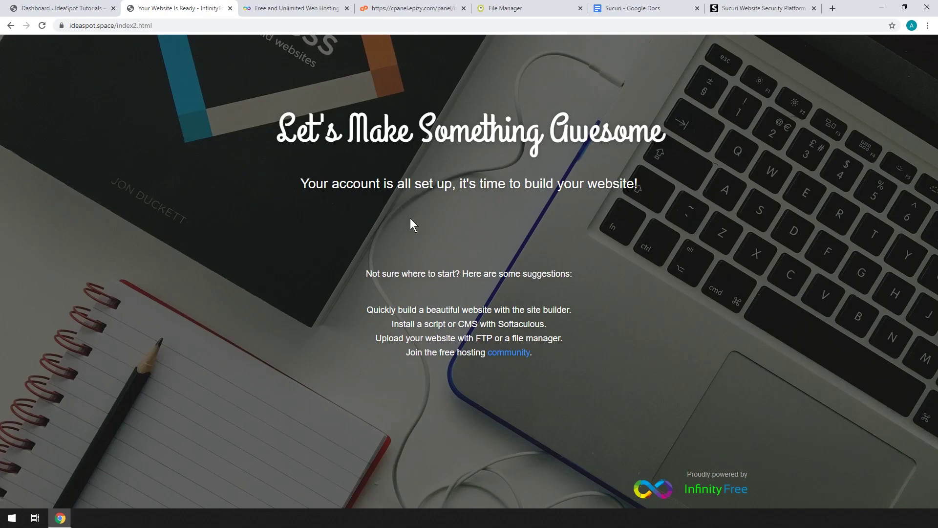
{"action": "left_click", "coordinate": [61, 8]}
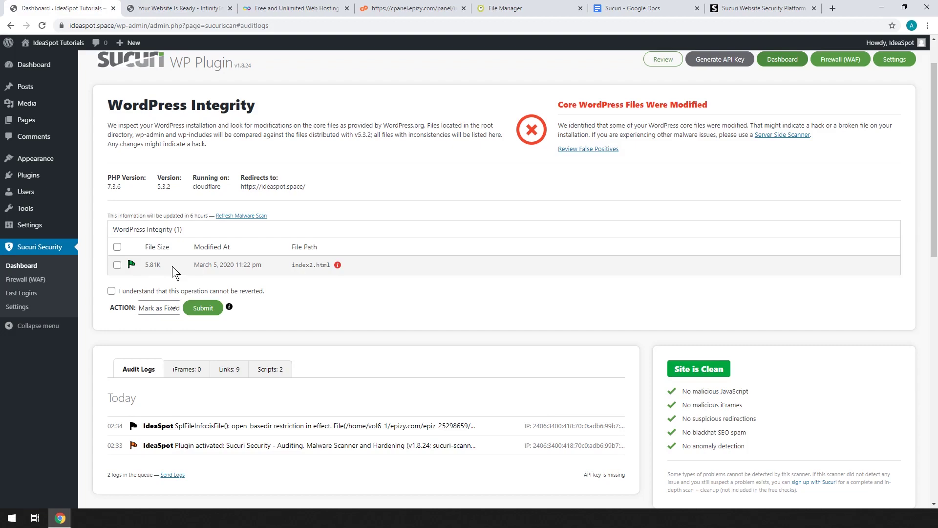
{"action": "left_click", "coordinate": [117, 265]}
{"action": "left_click", "coordinate": [114, 293]}
{"action": "left_click", "coordinate": [221, 311]}
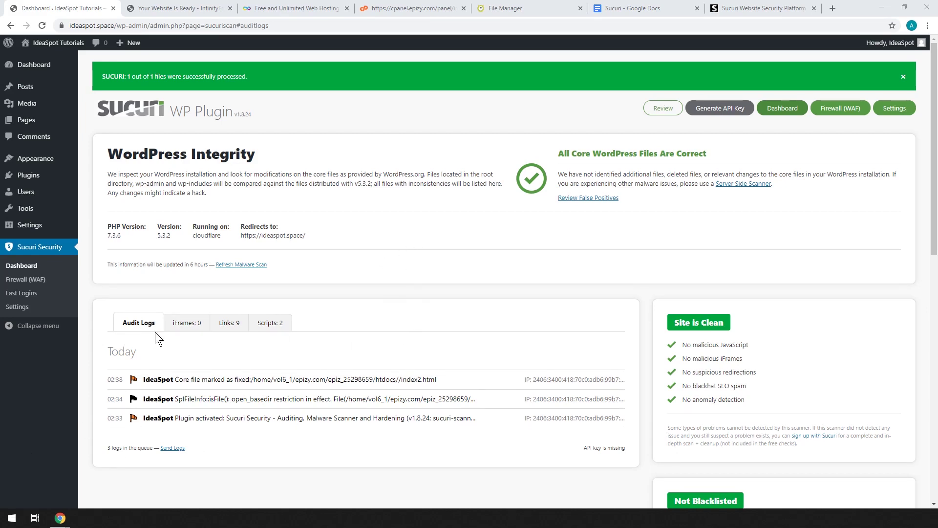
{"action": "left_click", "coordinate": [20, 309]}
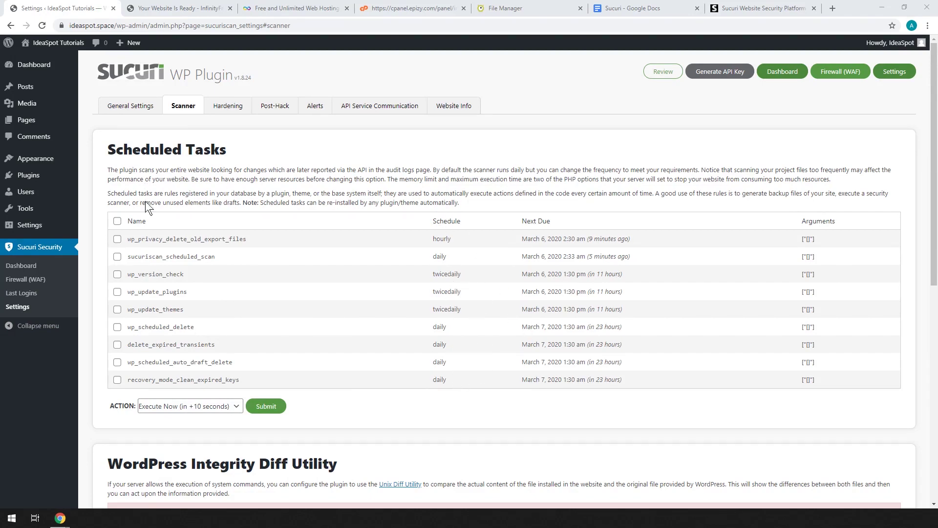
Step: Tick the select-all box to check every task in Sucuri's Scheduled Tasks list
{"action": "left_click", "coordinate": [117, 221]}
Step: On the Hardening tab, apply the Avoid Information Leakage hardening
{"action": "left_click", "coordinate": [229, 109]}
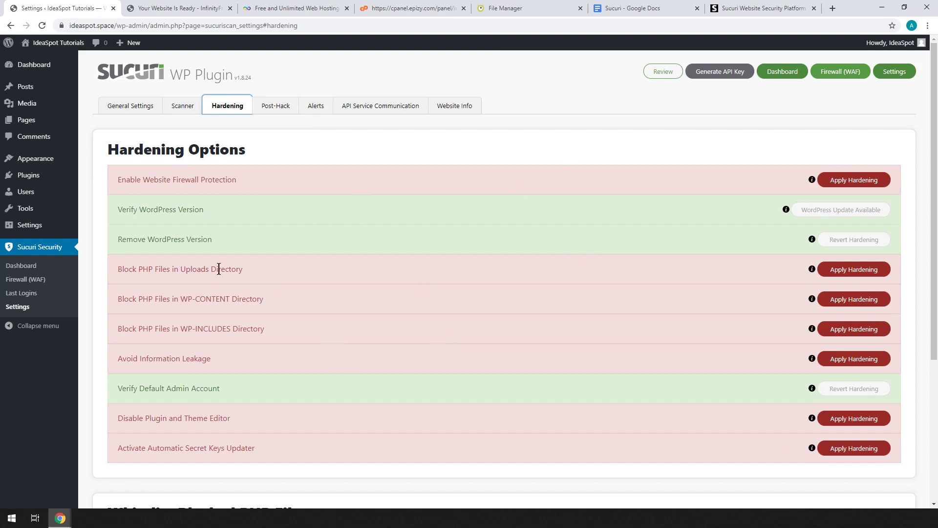
{"action": "mouse_move", "coordinate": [811, 276]}
{"action": "mouse_move", "coordinate": [814, 301]}
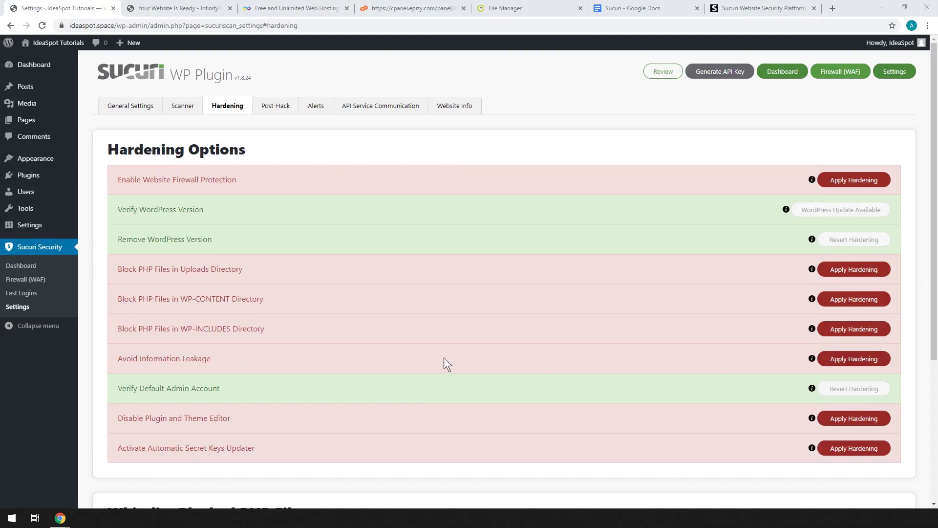
{"action": "left_click", "coordinate": [840, 362]}
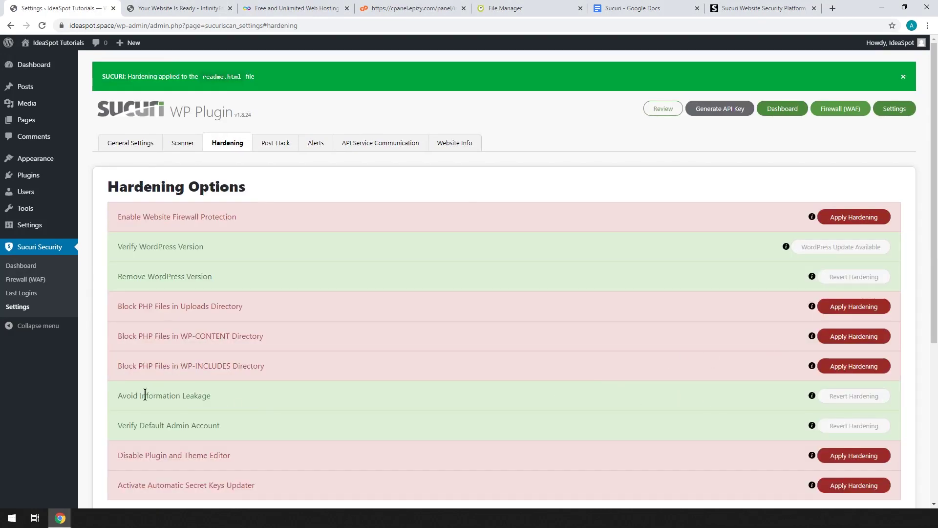
{"action": "scroll", "coordinate": [349, 374], "scroll_direction": "down", "scroll_amount": 1}
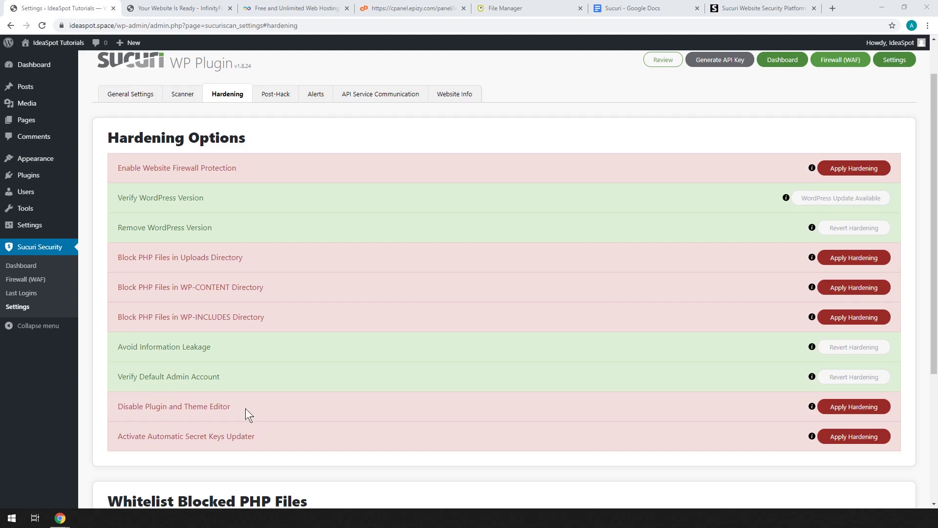
Step: Apply Sucuri's Disable Plugin and Theme Editor hardening
{"action": "left_click", "coordinate": [845, 412]}
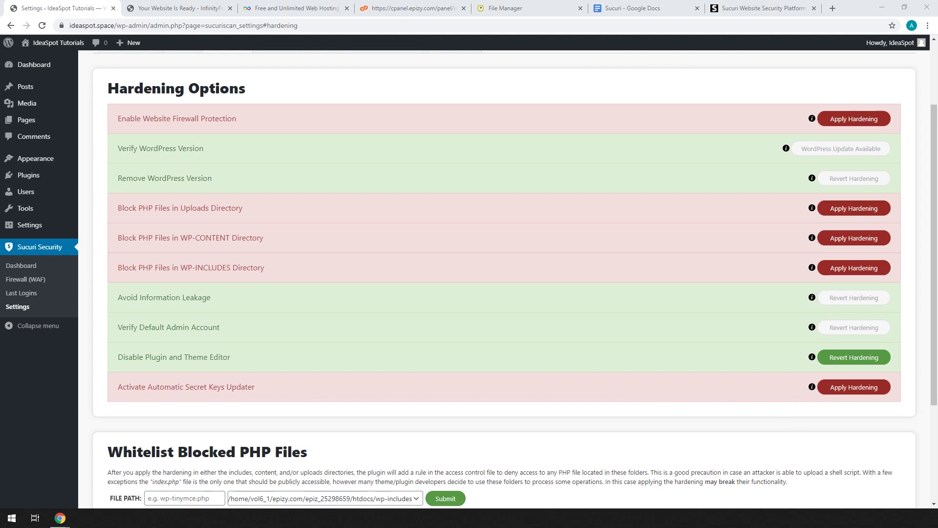
{"action": "scroll", "coordinate": [401, 383], "scroll_direction": "down", "scroll_amount": 2}
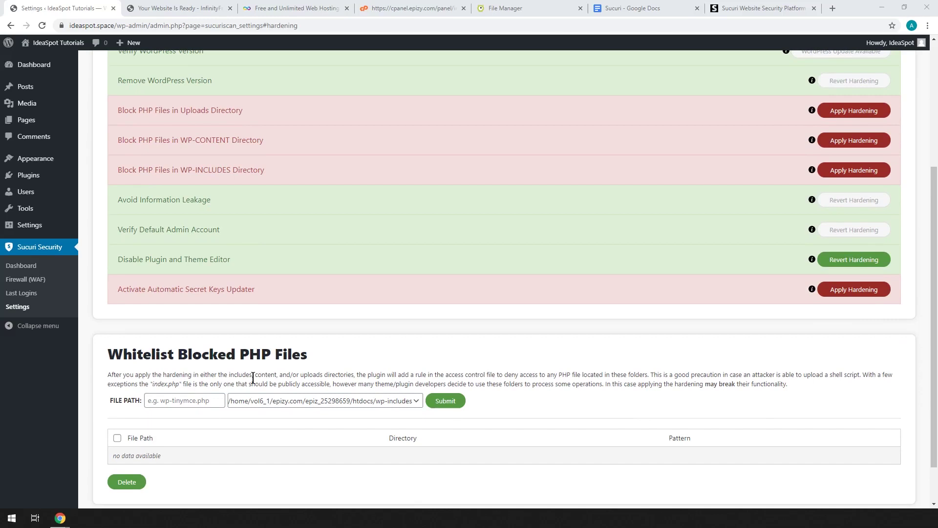
{"action": "scroll", "coordinate": [255, 386], "scroll_direction": "down", "scroll_amount": 1}
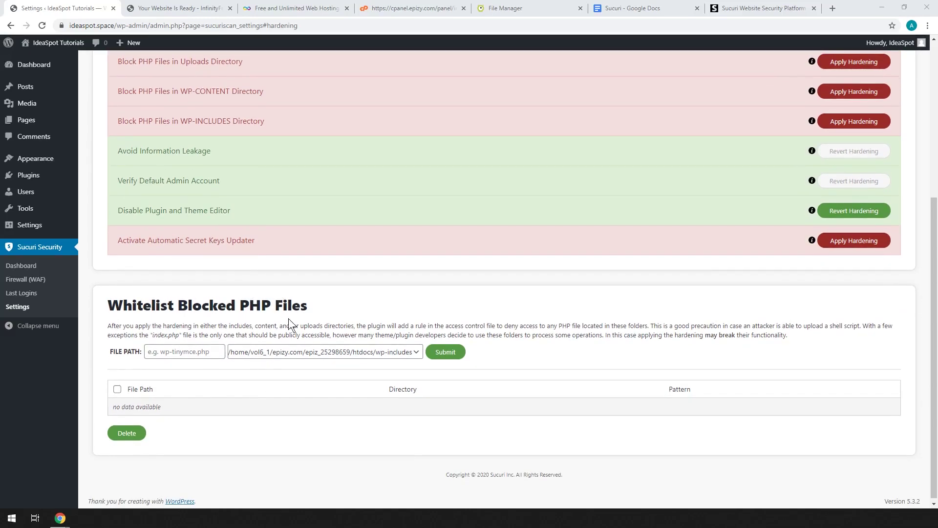
{"action": "scroll", "coordinate": [217, 283], "scroll_direction": "up", "scroll_amount": 1}
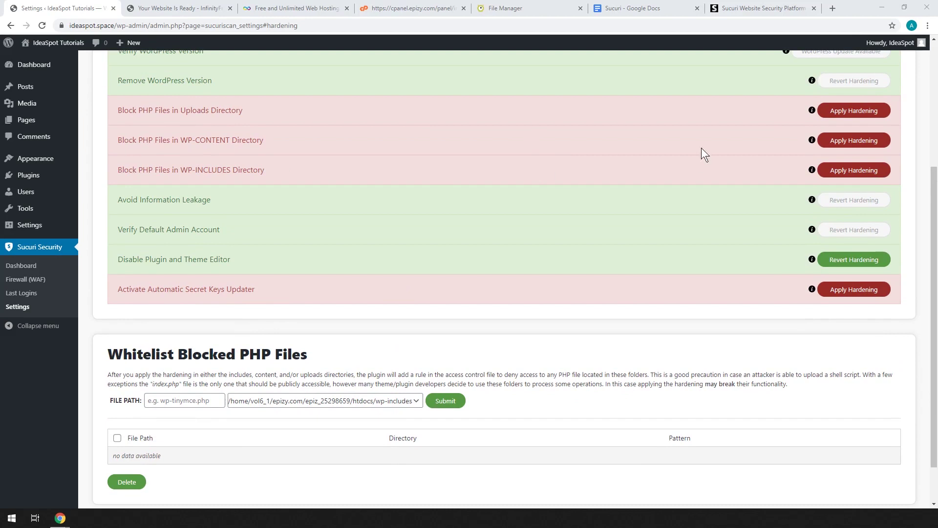
{"action": "scroll", "coordinate": [586, 269], "scroll_direction": "down", "scroll_amount": 1}
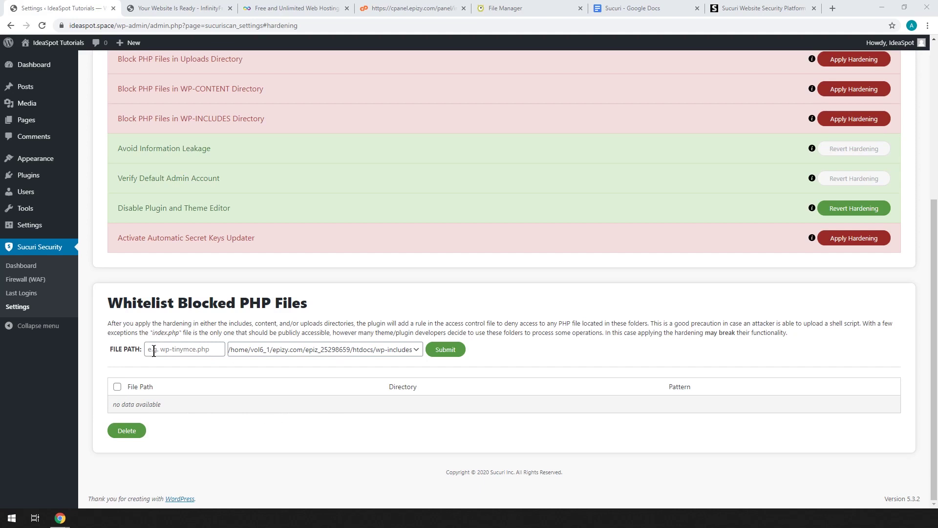
{"action": "scroll", "coordinate": [573, 435], "scroll_direction": "up", "scroll_amount": 1}
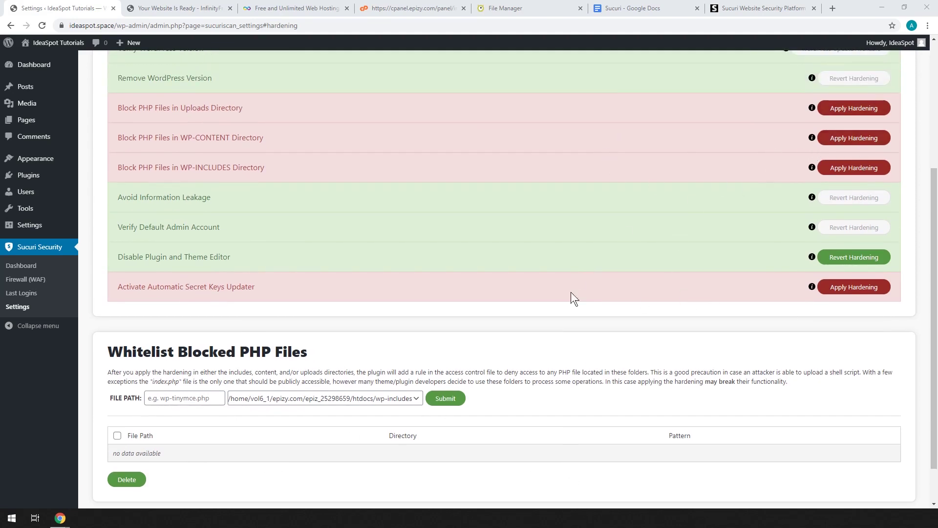
{"action": "scroll", "coordinate": [394, 420], "scroll_direction": "up", "scroll_amount": 4}
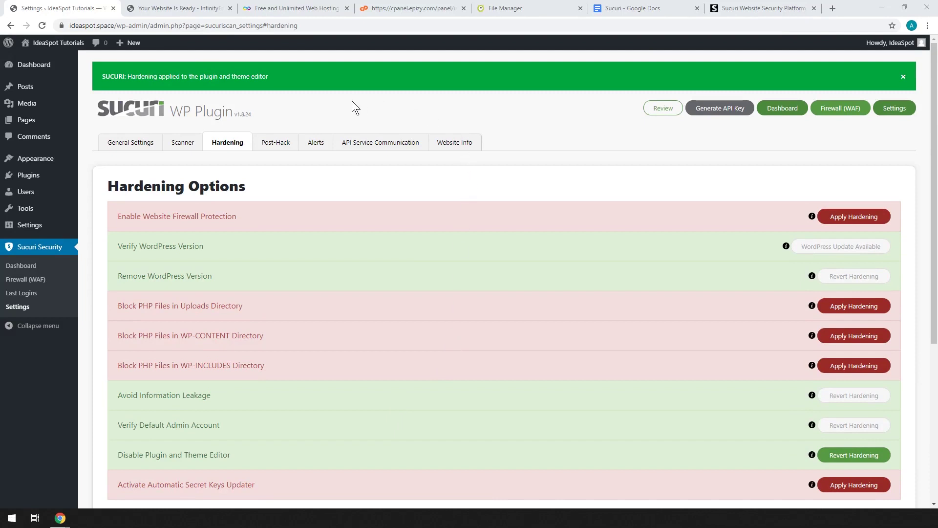
{"action": "left_click", "coordinate": [316, 140]}
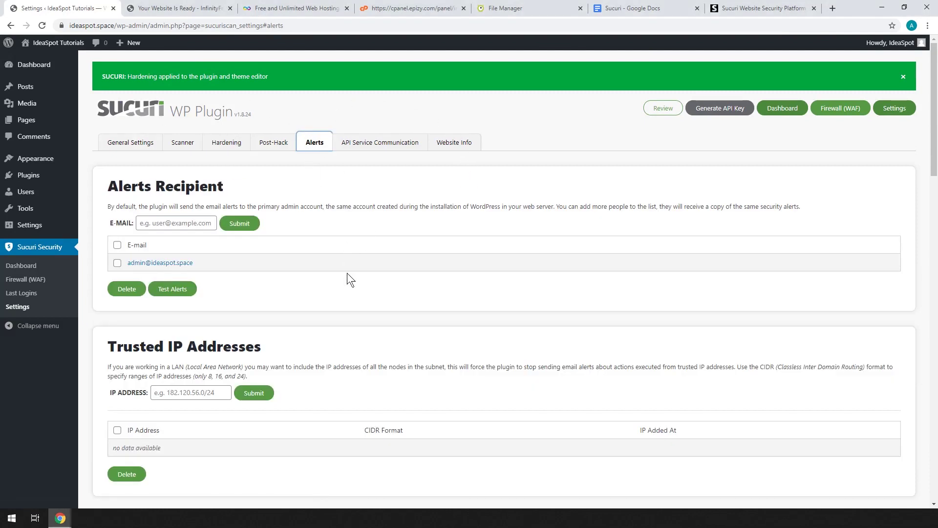
{"action": "scroll", "coordinate": [347, 277], "scroll_direction": "down", "scroll_amount": 3}
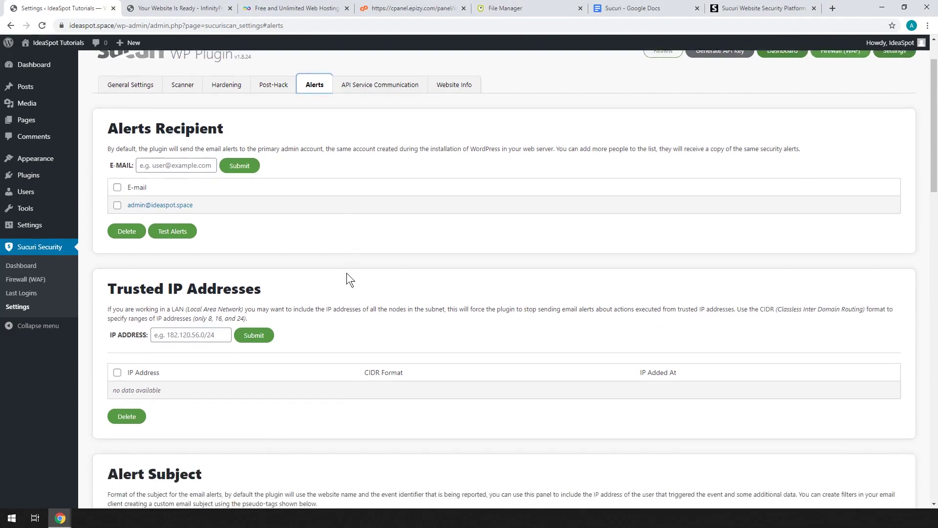
{"action": "scroll", "coordinate": [511, 299], "scroll_direction": "down", "scroll_amount": 3}
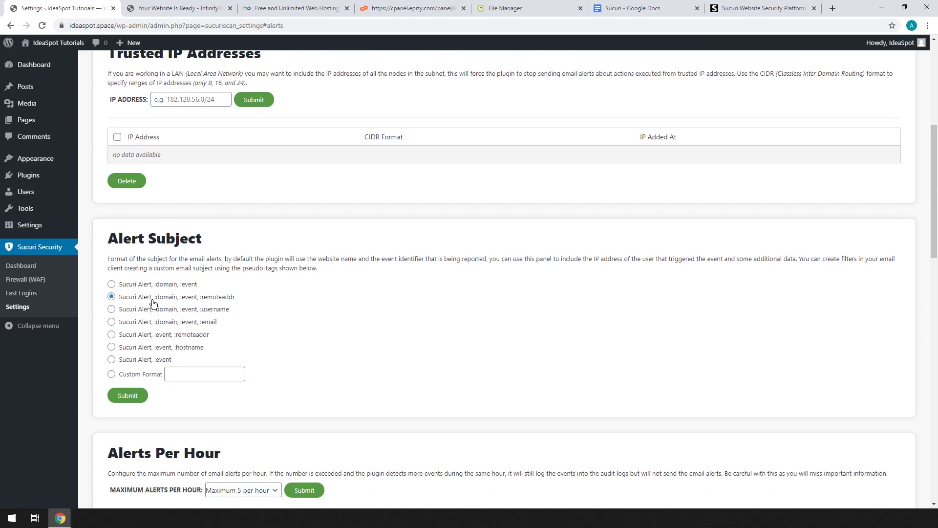
{"action": "scroll", "coordinate": [489, 342], "scroll_direction": "down", "scroll_amount": 6}
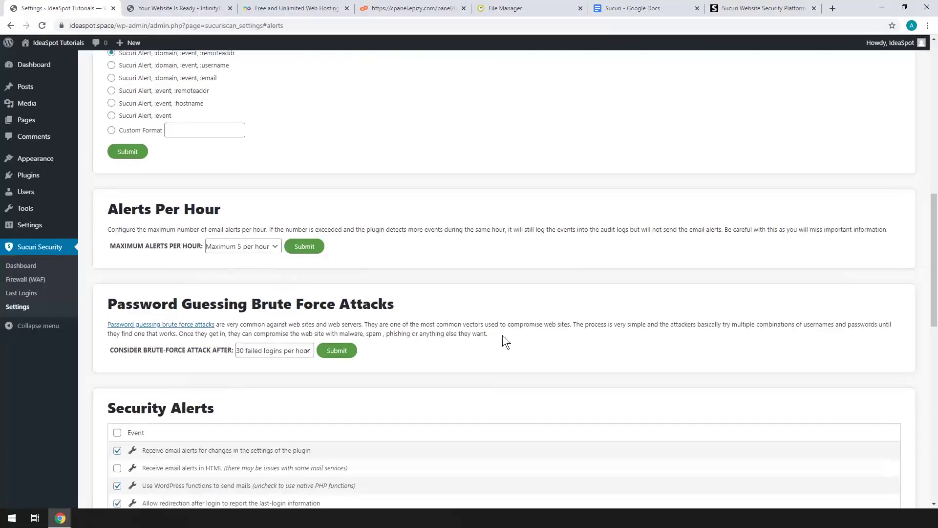
{"action": "scroll", "coordinate": [503, 342], "scroll_direction": "up", "scroll_amount": 1}
{"action": "left_click", "coordinate": [252, 247]}
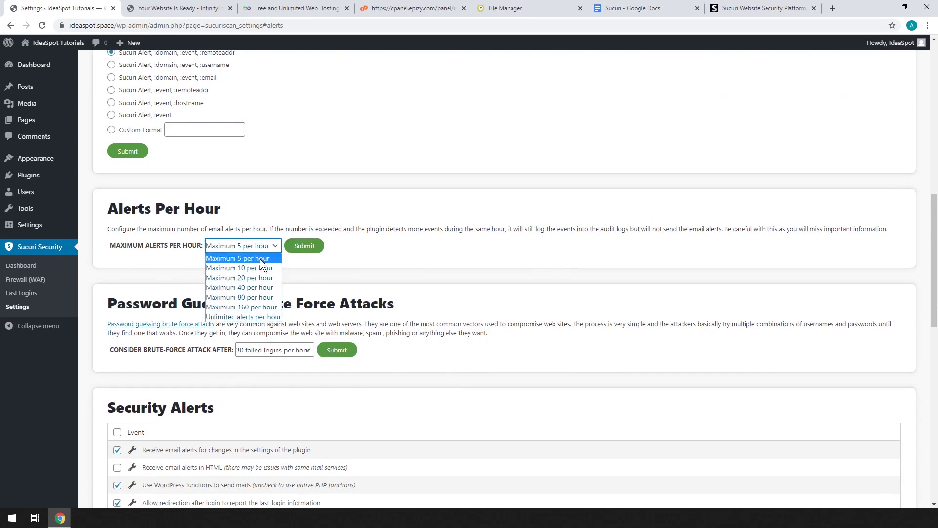
{"action": "left_click", "coordinate": [238, 259]}
{"action": "scroll", "coordinate": [418, 265], "scroll_direction": "down", "scroll_amount": 1}
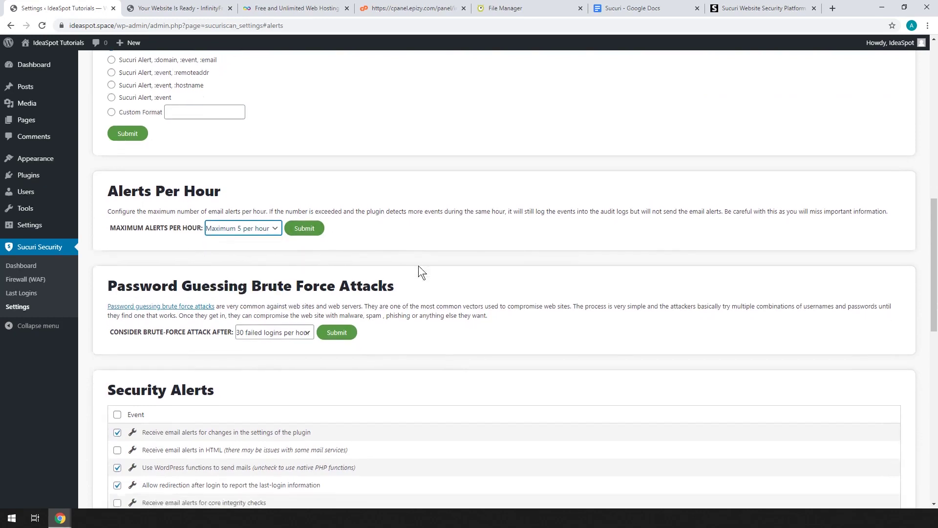
{"action": "scroll", "coordinate": [417, 265], "scroll_direction": "down", "scroll_amount": 3}
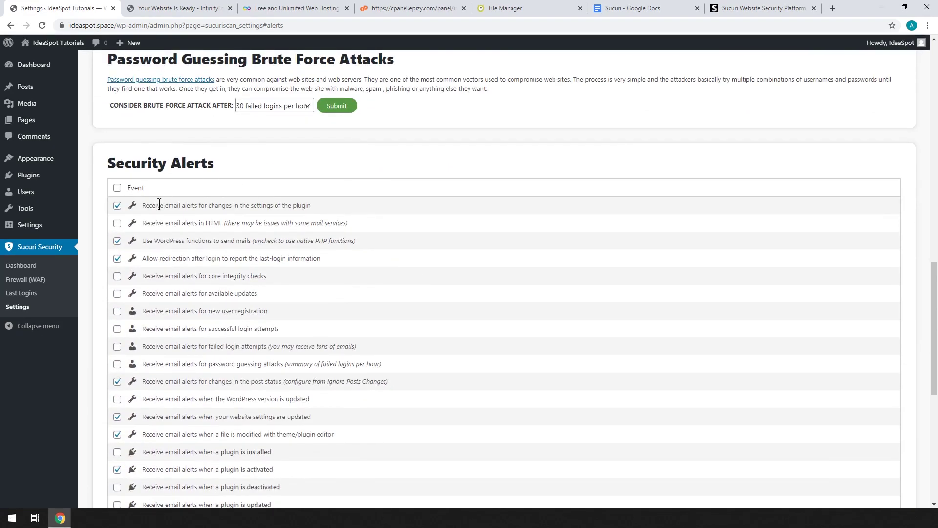
{"action": "scroll", "coordinate": [166, 152], "scroll_direction": "down", "scroll_amount": 5}
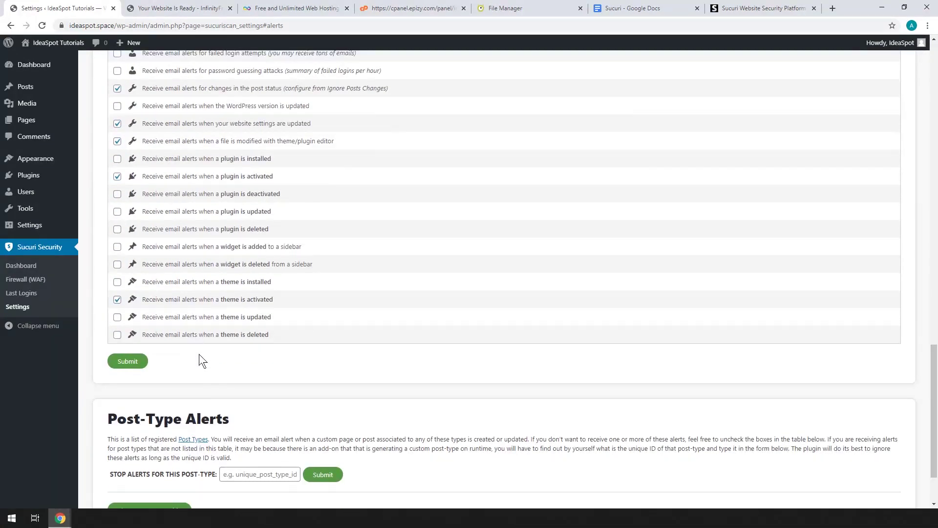
{"action": "scroll", "coordinate": [200, 376], "scroll_direction": "up", "scroll_amount": 1}
{"action": "scroll", "coordinate": [206, 397], "scroll_direction": "up", "scroll_amount": 3}
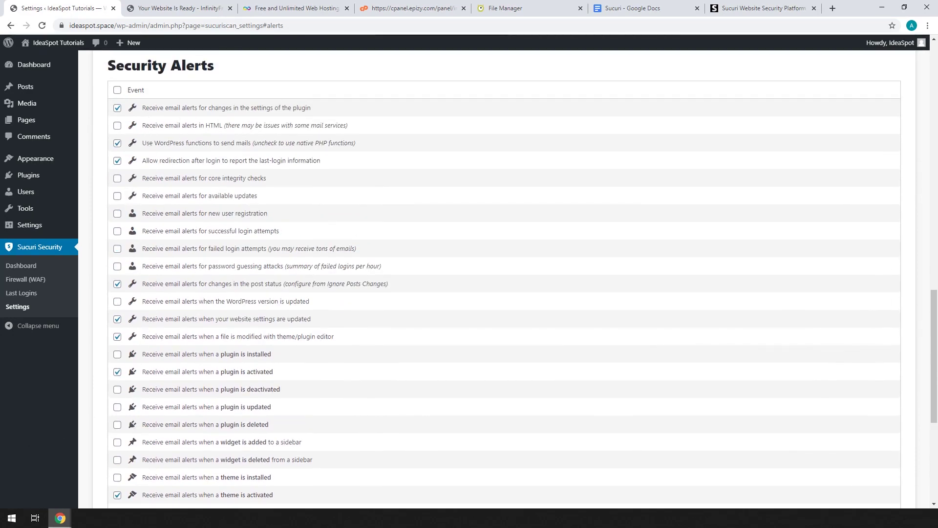
{"action": "scroll", "coordinate": [503, 294], "scroll_direction": "up", "scroll_amount": 1}
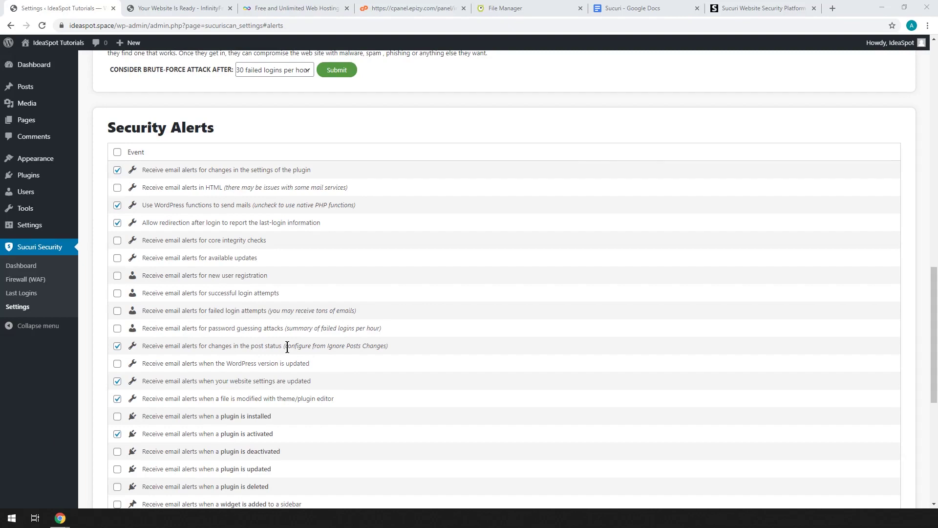
Step: Uncheck the alerts for post status changes, website settings updates and theme/plugin editor file edits
{"action": "left_click", "coordinate": [118, 347]}
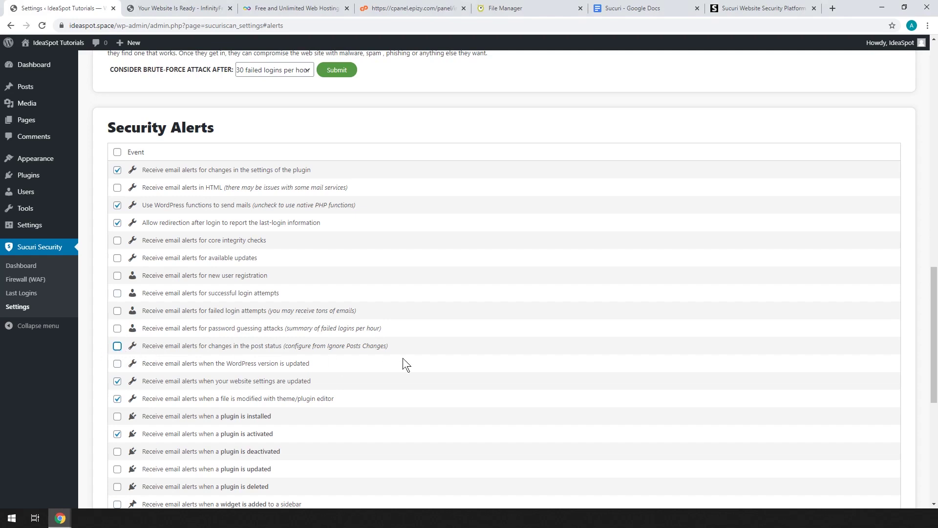
{"action": "scroll", "coordinate": [404, 362], "scroll_direction": "down", "scroll_amount": 1}
{"action": "scroll", "coordinate": [345, 355], "scroll_direction": "down", "scroll_amount": 1}
{"action": "left_click", "coordinate": [117, 284]}
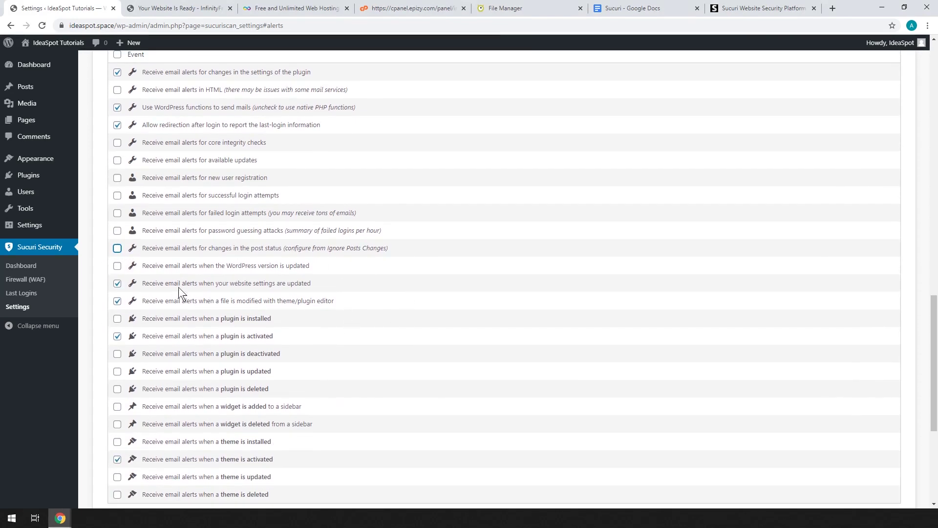
{"action": "left_click", "coordinate": [117, 301]}
{"action": "left_click", "coordinate": [118, 284]}
{"action": "left_click", "coordinate": [118, 300]}
{"action": "scroll", "coordinate": [515, 319], "scroll_direction": "up", "scroll_amount": 10}
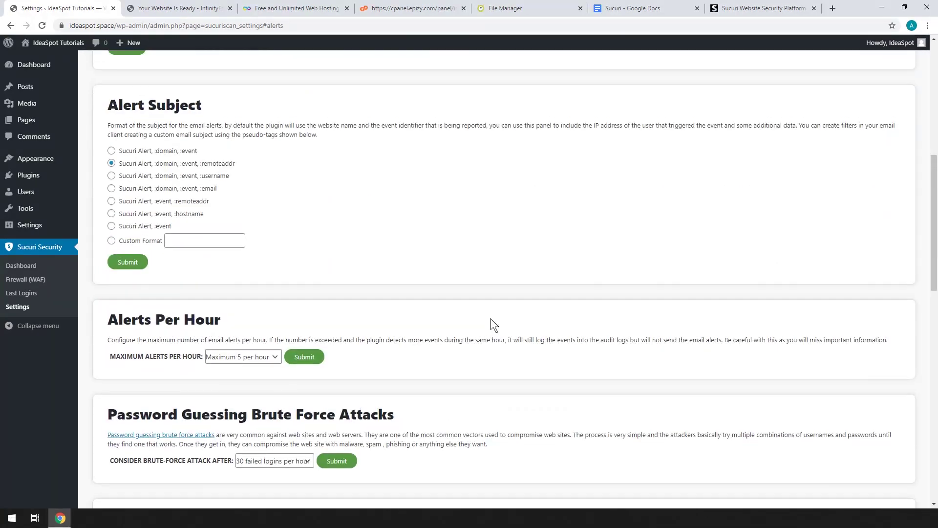
{"action": "scroll", "coordinate": [491, 318], "scroll_direction": "up", "scroll_amount": 7}
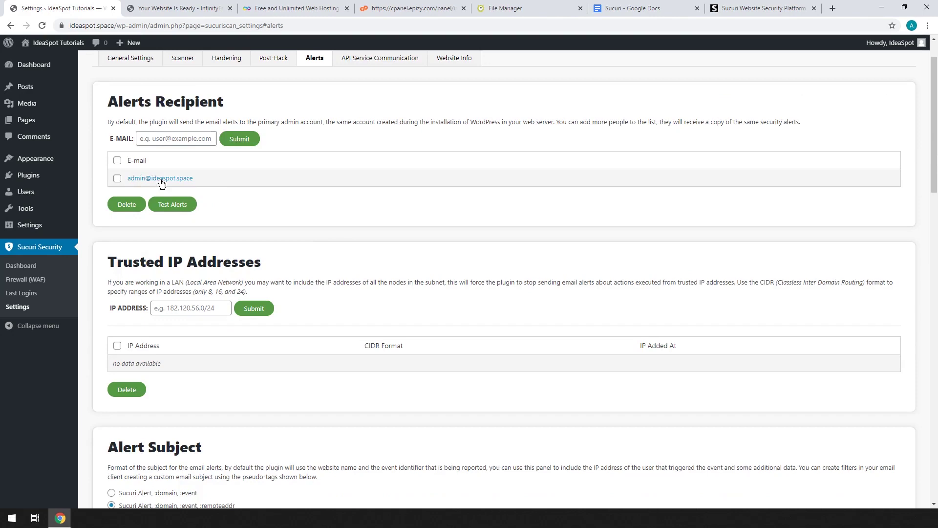
{"action": "scroll", "coordinate": [288, 227], "scroll_direction": "up", "scroll_amount": 1}
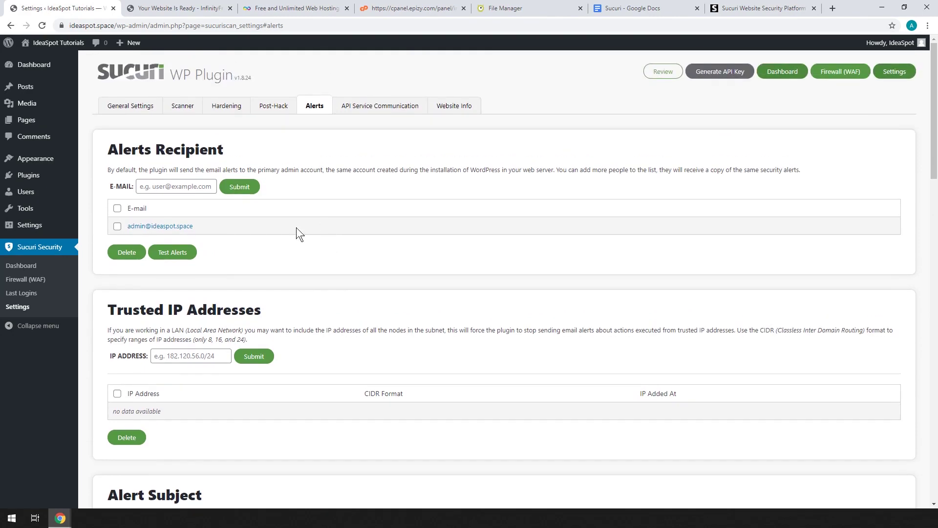
Step: Remove the admin e-mail from Alerts Recipient and add a new alert recipient address
{"action": "left_click", "coordinate": [120, 252]}
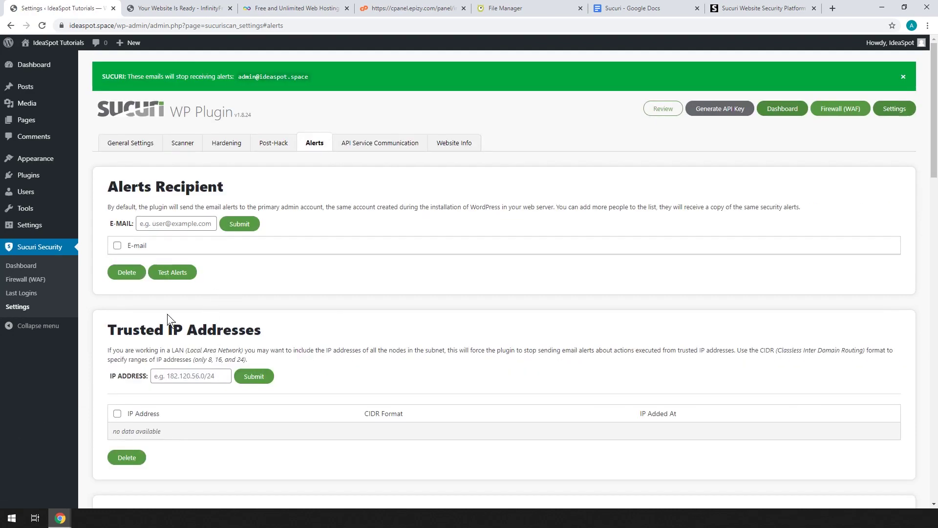
{"action": "left_click", "coordinate": [151, 223]}
{"action": "key", "text": "BackSpace"}
{"action": "key", "text": "BackSpace"}
{"action": "key", "text": "BackSpace"}
{"action": "key", "text": "BackSpace"}
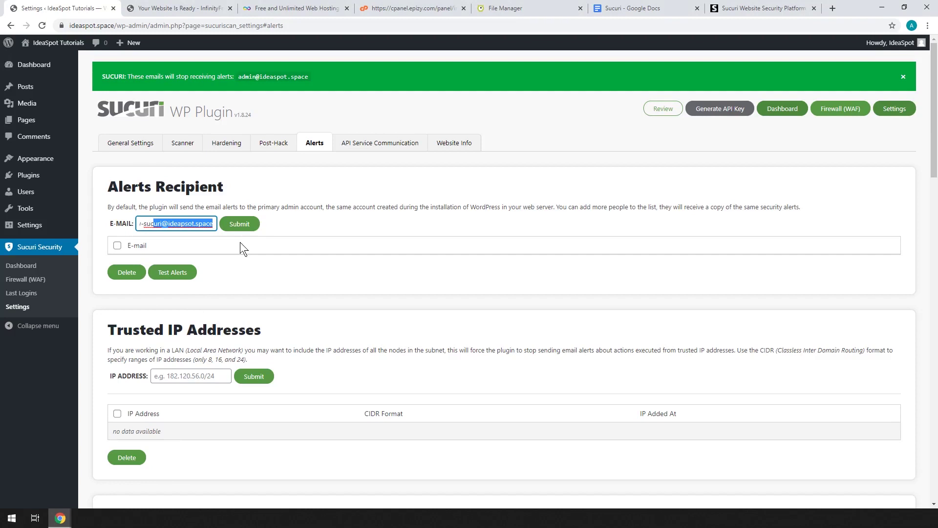
{"action": "left_click", "coordinate": [237, 227]}
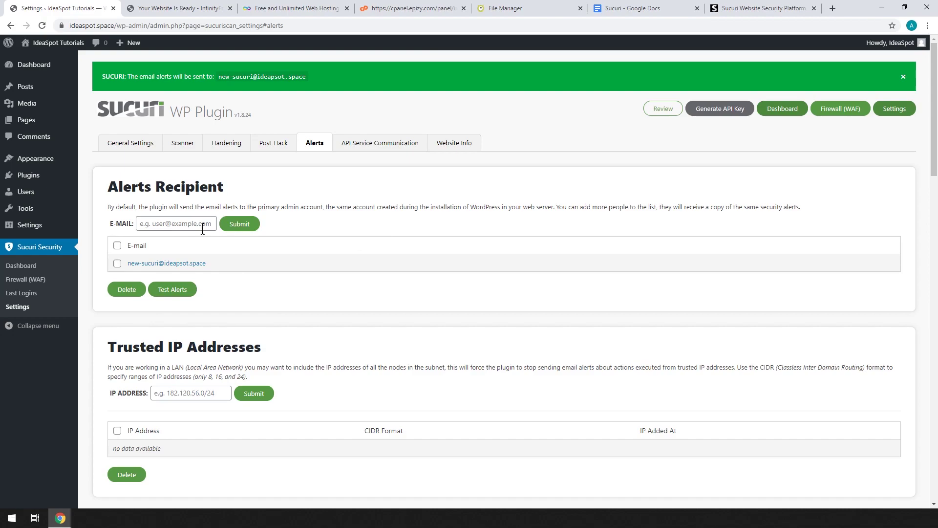
{"action": "scroll", "coordinate": [322, 267], "scroll_direction": "down", "scroll_amount": 10}
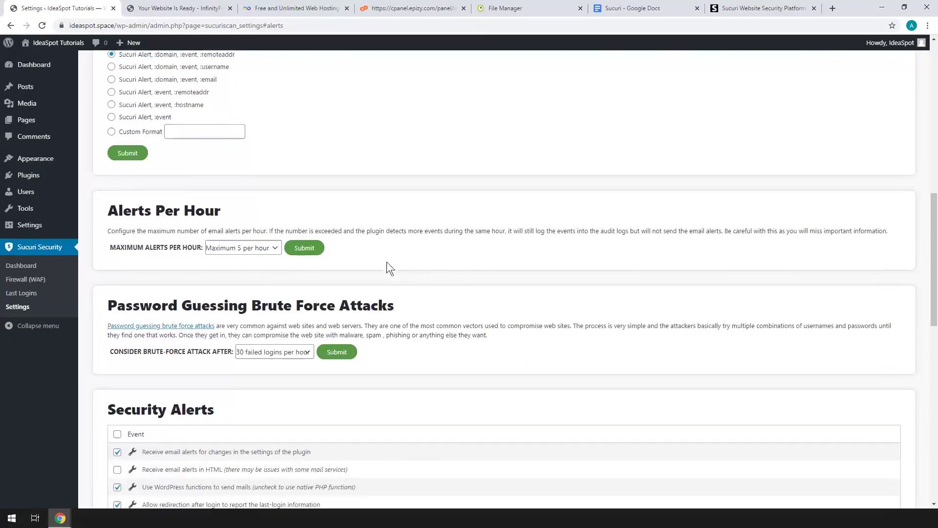
{"action": "scroll", "coordinate": [389, 266], "scroll_direction": "down", "scroll_amount": 5}
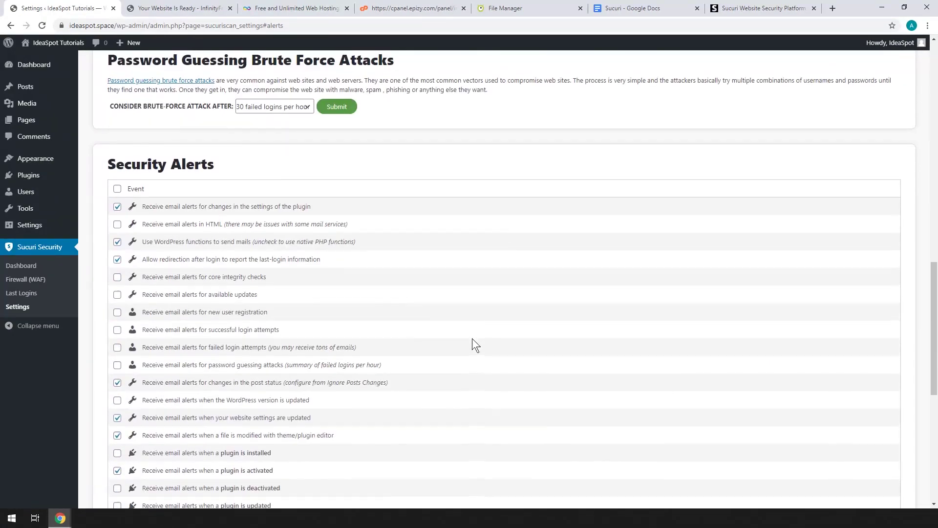
{"action": "scroll", "coordinate": [473, 338], "scroll_direction": "up", "scroll_amount": 8}
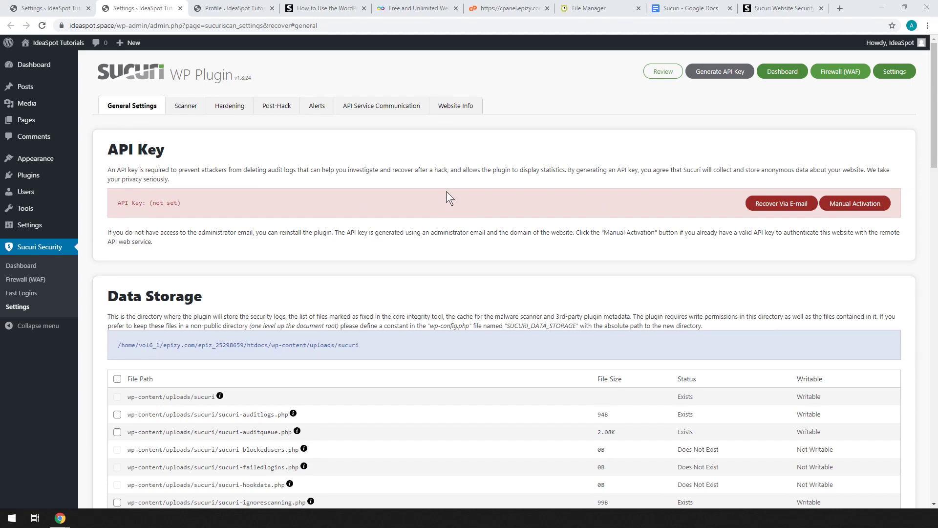
Step: Generate the site's Sucuri API key, accepting the Terms of Service
{"action": "left_click", "coordinate": [715, 71]}
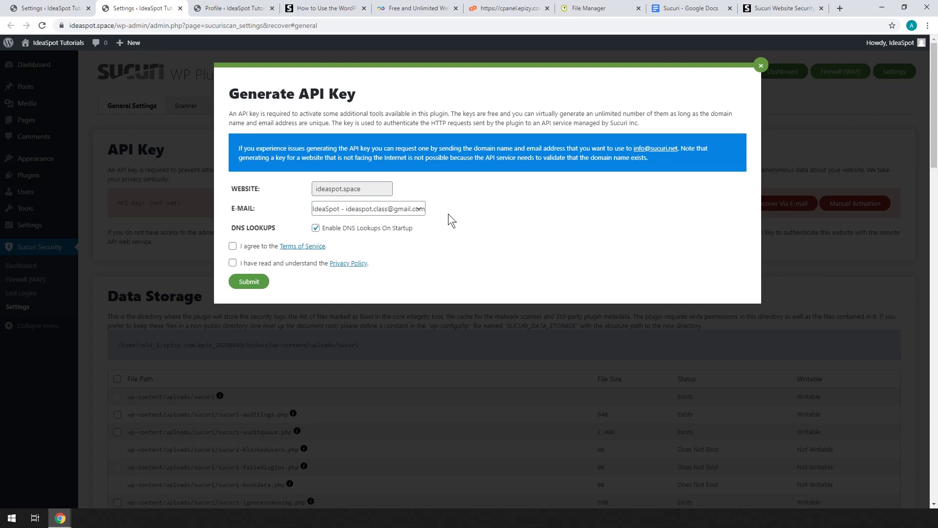
{"action": "left_click", "coordinate": [263, 245]}
{"action": "left_click", "coordinate": [242, 281]}
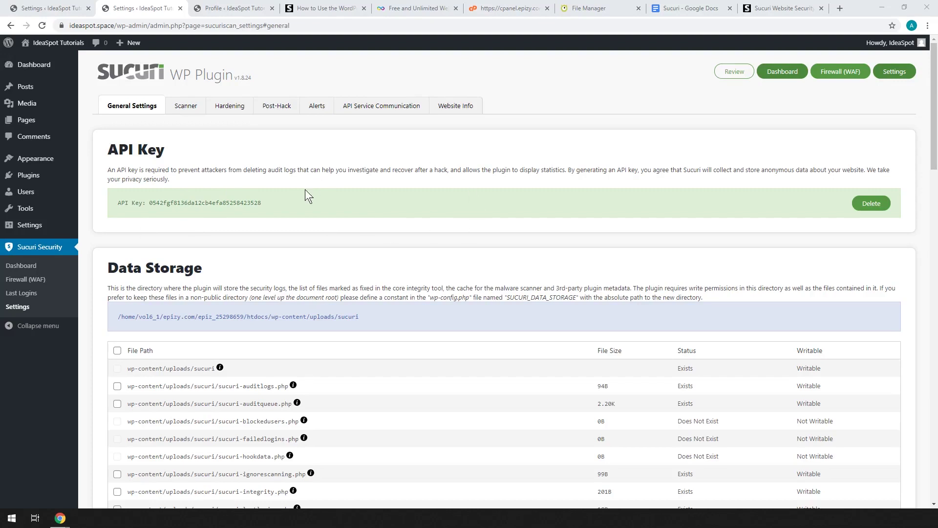
{"action": "middle_click", "coordinate": [21, 265]}
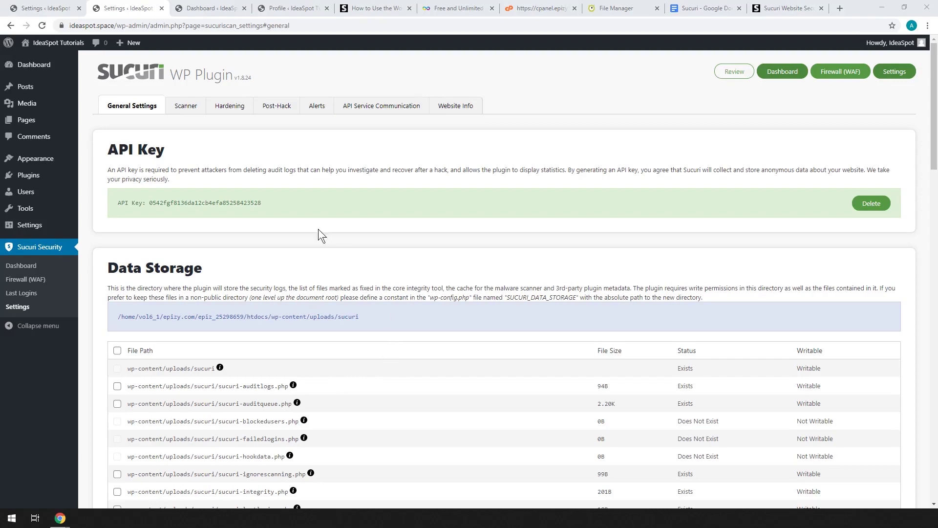
Step: Switch to the Sucuri dashboard tab and scroll down to the Recommendations list
{"action": "key", "text": "ctrl+Tab"}
{"action": "scroll", "coordinate": [456, 295], "scroll_direction": "down", "scroll_amount": 7}
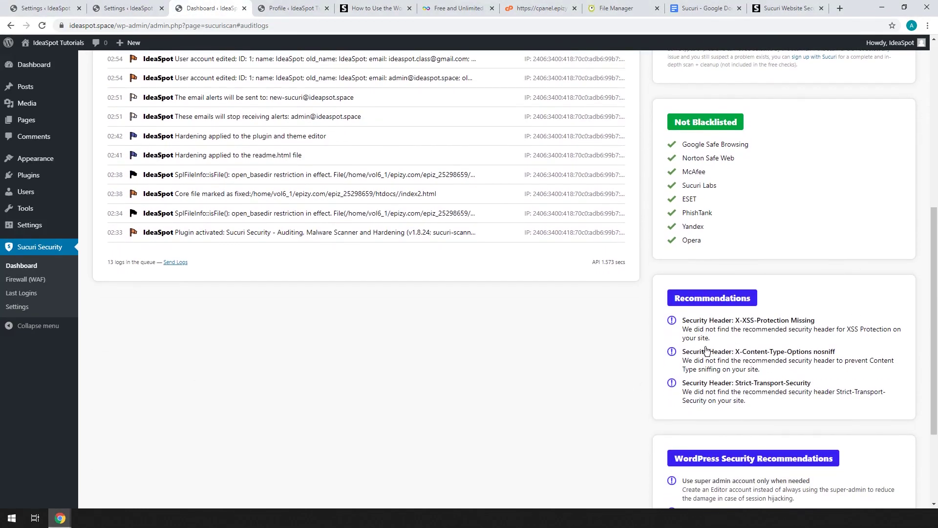
{"action": "scroll", "coordinate": [753, 348], "scroll_direction": "down", "scroll_amount": 1}
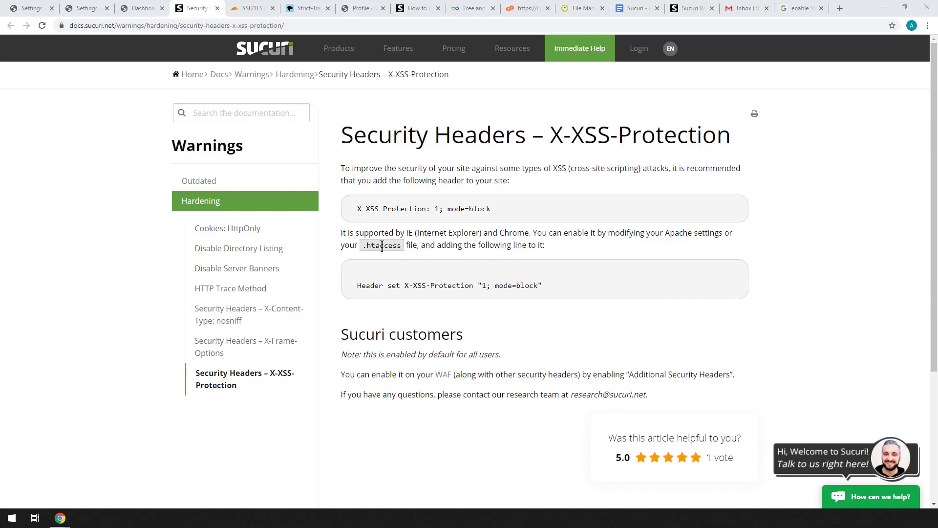
Step: Copy the X-XSS-Protection Header set line from the Sucuri docs into a new Notepad note
{"action": "left_click_drag", "start_coordinate": [544, 286], "coordinate": [356, 286]}
{"action": "right_click", "coordinate": [357, 286]}
{"action": "left_click", "coordinate": [380, 292]}
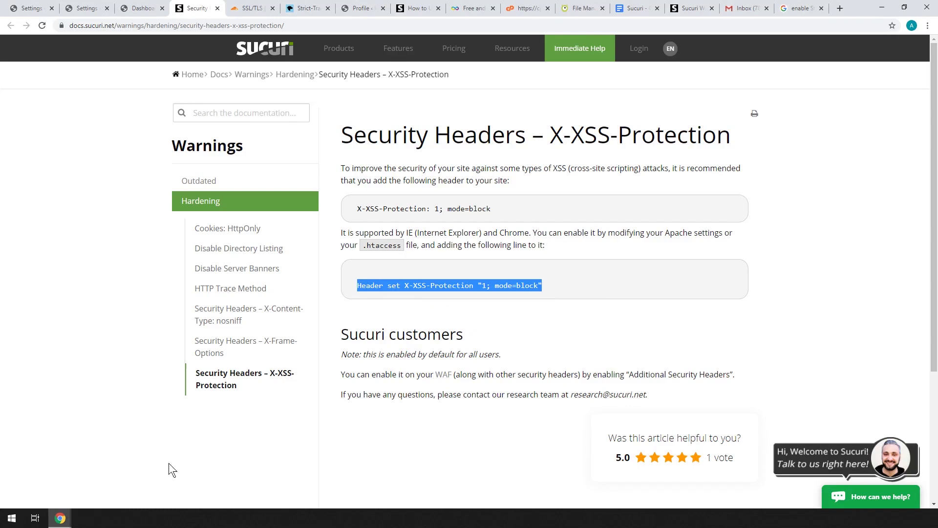
{"action": "key", "text": "ctrl+v"}
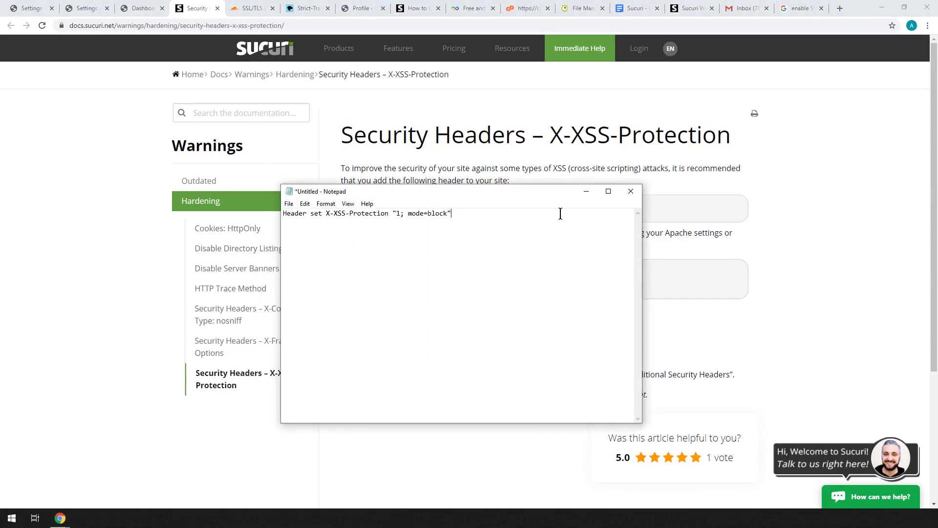
{"action": "left_click", "coordinate": [587, 191]}
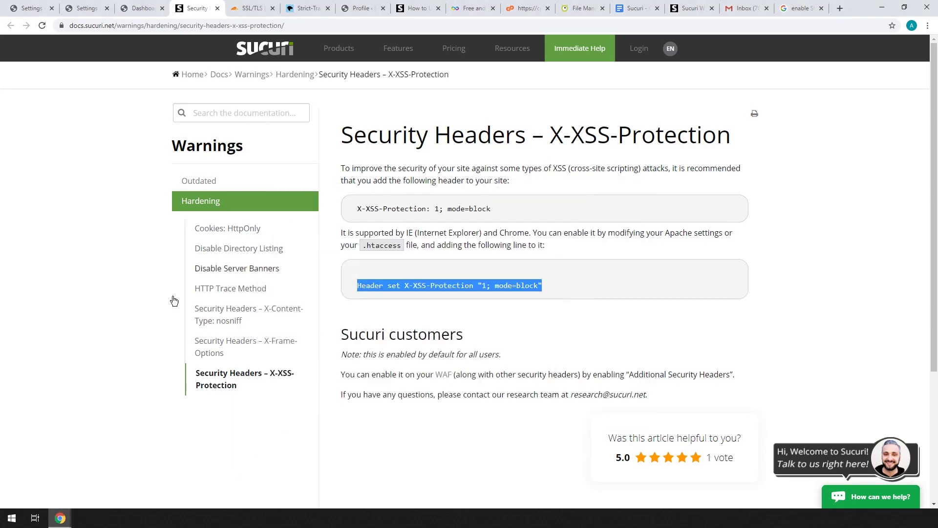
Step: Add the X-Content-Type-Options nosniff header line to the note as a second line
{"action": "left_click", "coordinate": [147, 9]}
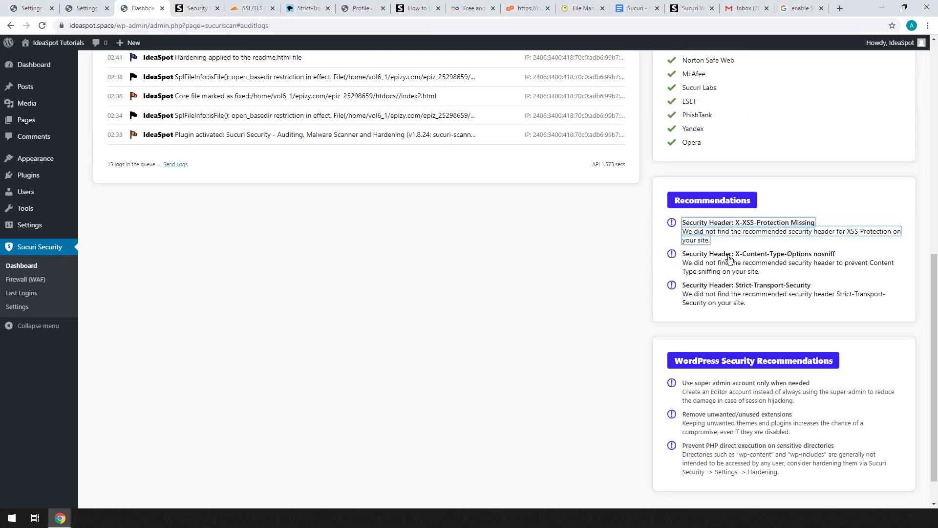
{"action": "right_click", "coordinate": [787, 259]}
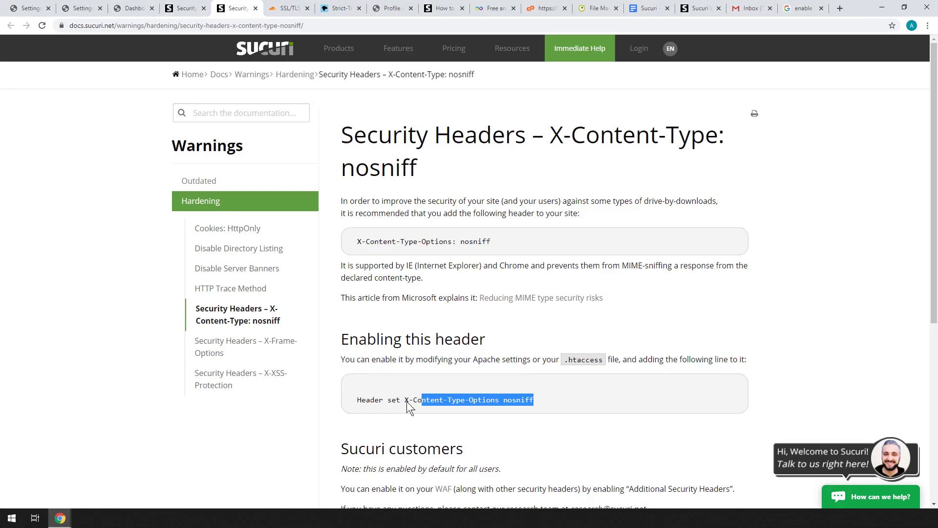
{"action": "right_click", "coordinate": [376, 401]}
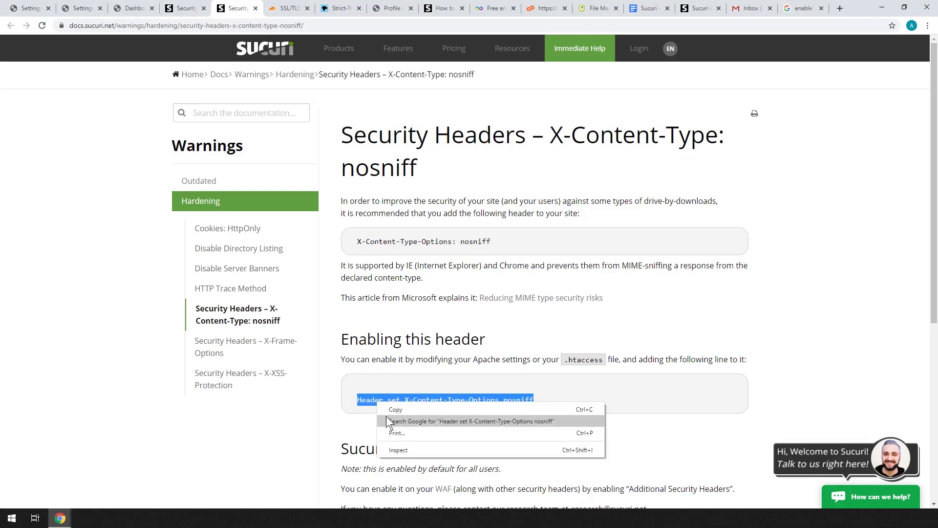
{"action": "left_click", "coordinate": [388, 410]}
{"action": "key", "text": "alt+Tab"}
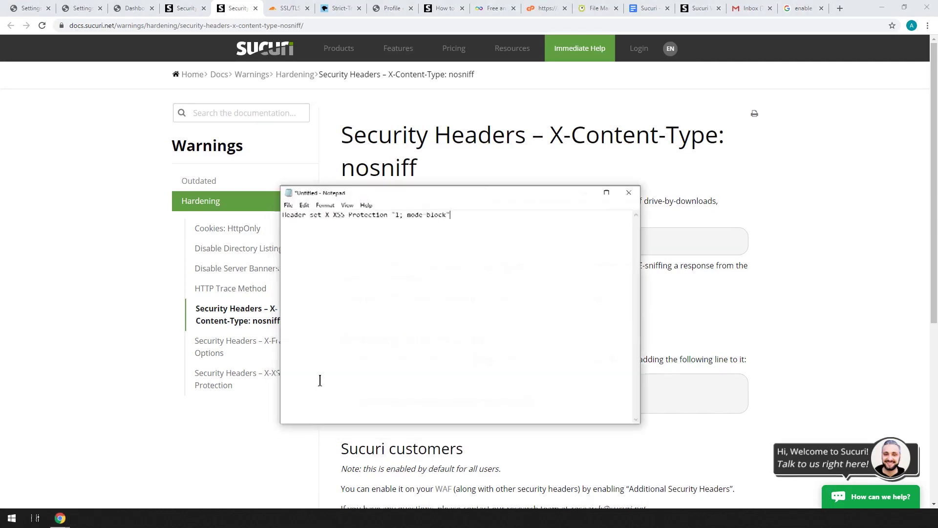
{"action": "key", "text": "ctrl+v"}
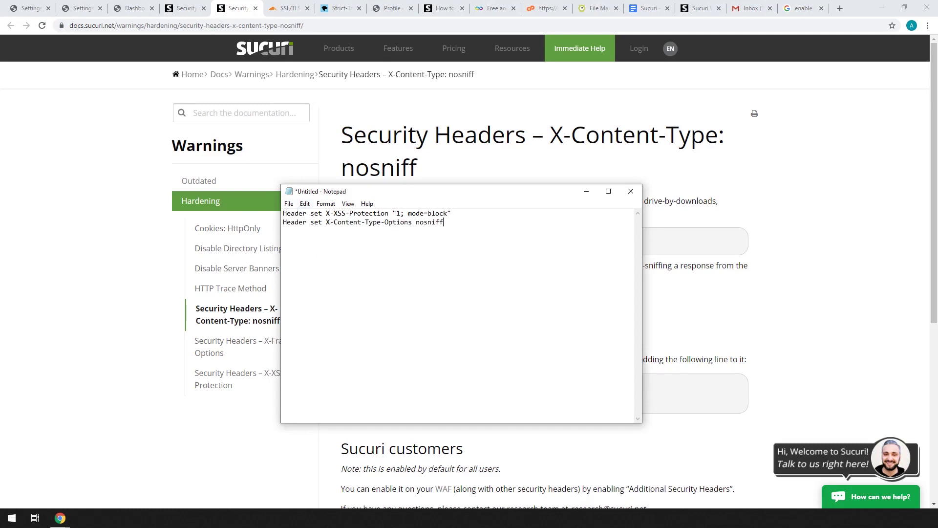
{"action": "key", "text": "alt+Tab"}
{"action": "left_click", "coordinate": [131, 8]}
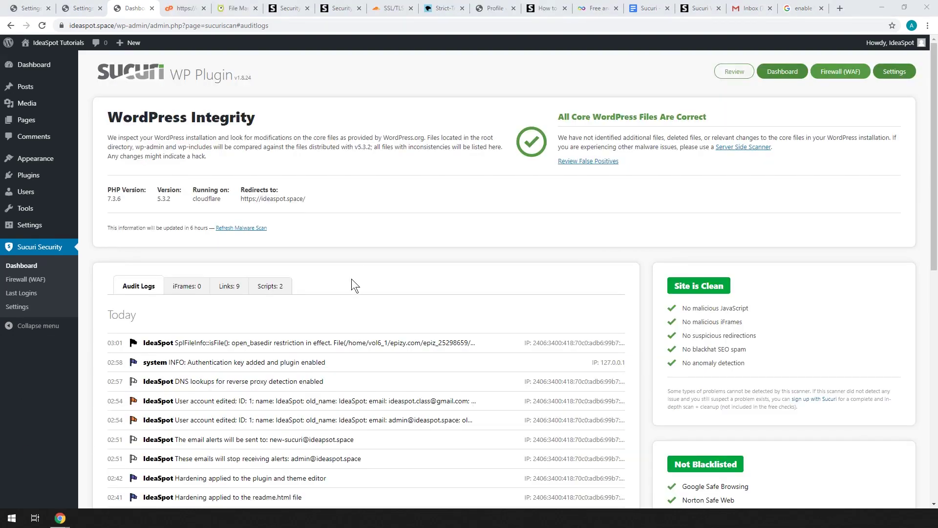
Step: Open htdocs/.htaccess in Monsta FTP's editor
{"action": "left_click", "coordinate": [184, 8]}
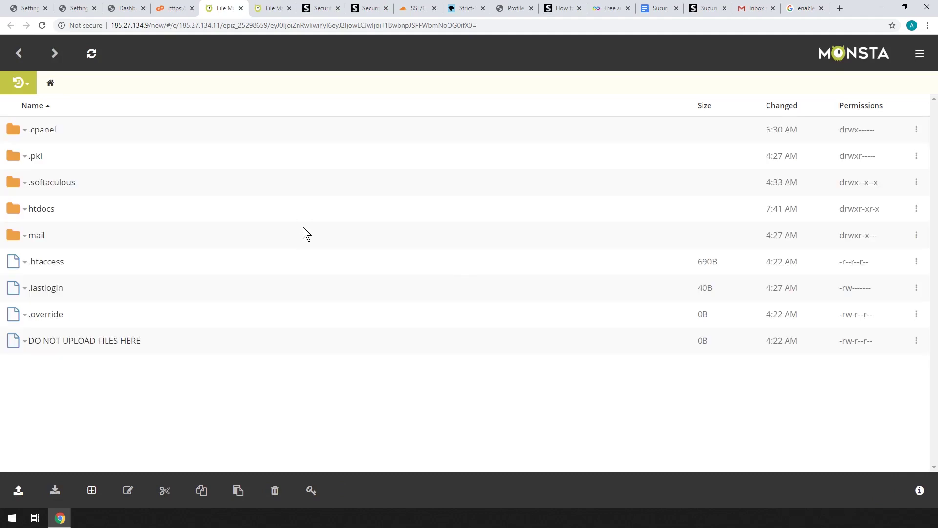
{"action": "left_click", "coordinate": [37, 211]}
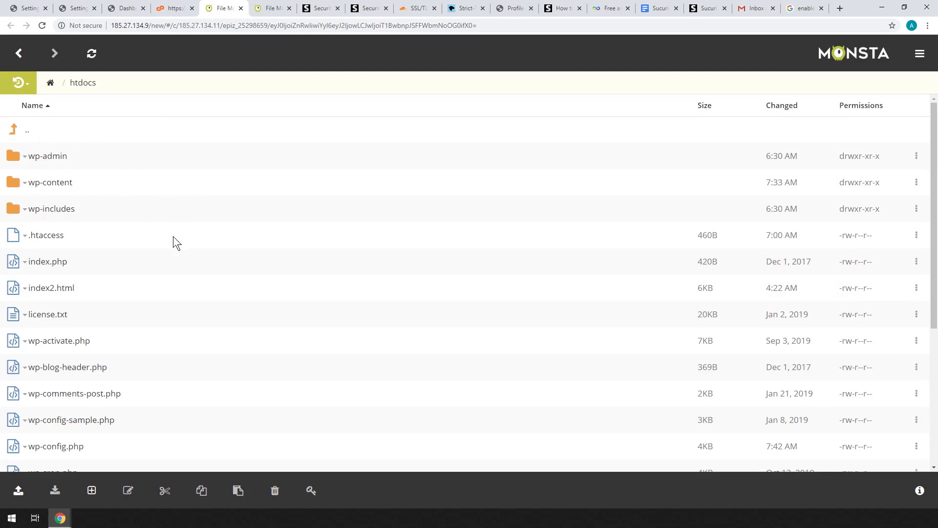
{"action": "left_click", "coordinate": [51, 239]}
{"action": "left_click", "coordinate": [47, 251]}
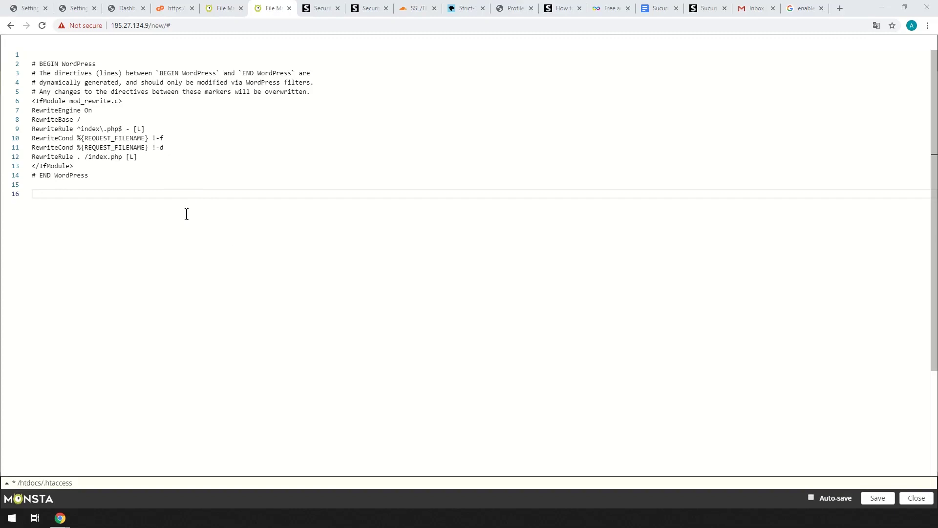
Step: Paste both header lines from the note at the end of .htaccess, on line 16
{"action": "key", "text": "alt+Tab"}
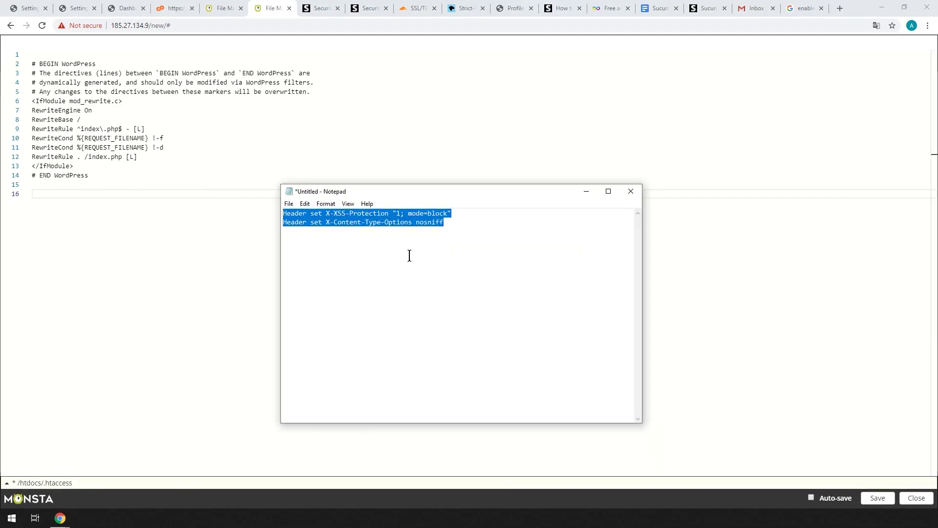
{"action": "left_click", "coordinate": [409, 256]}
{"action": "left_click_drag", "start_coordinate": [443, 222], "coordinate": [254, 204]}
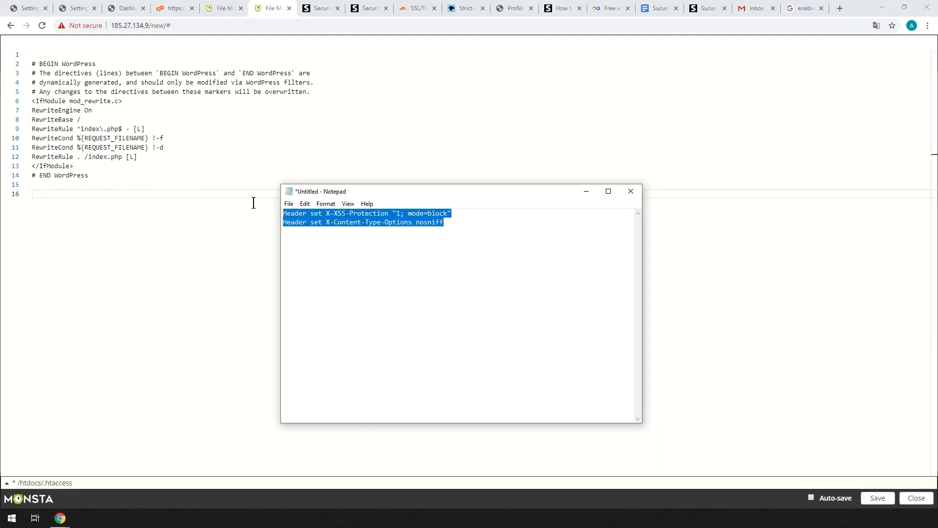
{"action": "right_click", "coordinate": [339, 224]}
{"action": "left_click", "coordinate": [350, 255]}
{"action": "left_click", "coordinate": [65, 192]}
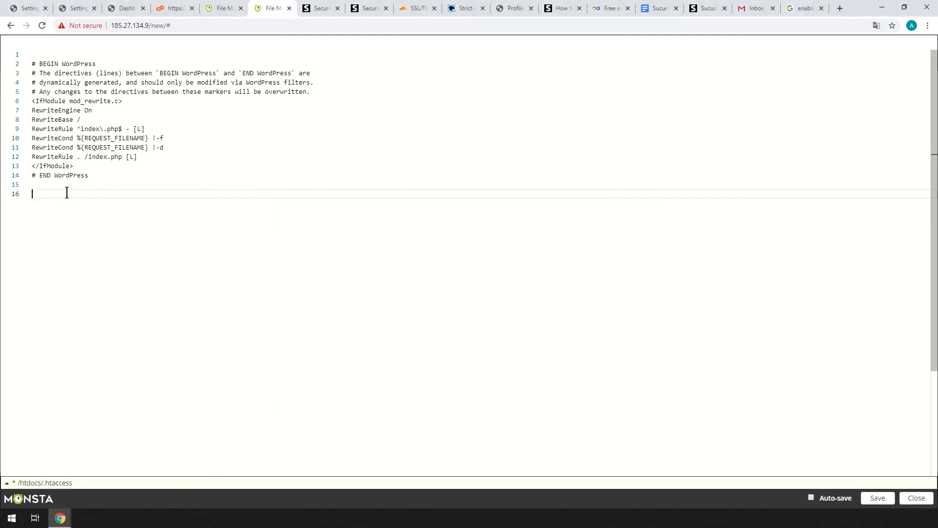
{"action": "key", "text": "ctrl+v"}
Step: Add a '# Sucuri recommendation' comment above the header lines and save .htaccess
{"action": "left_click", "coordinate": [49, 185]}
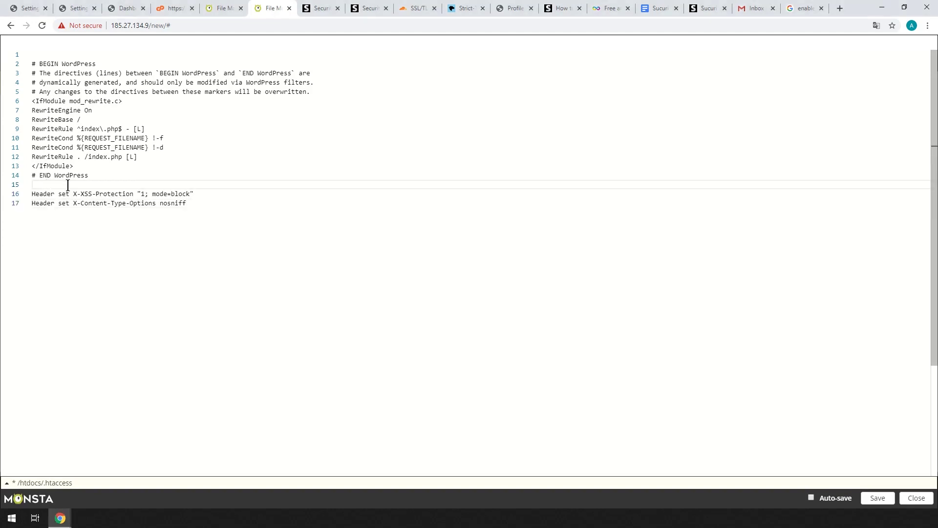
{"action": "key", "text": "Return"}
{"action": "type", "text": "#Sucr"}
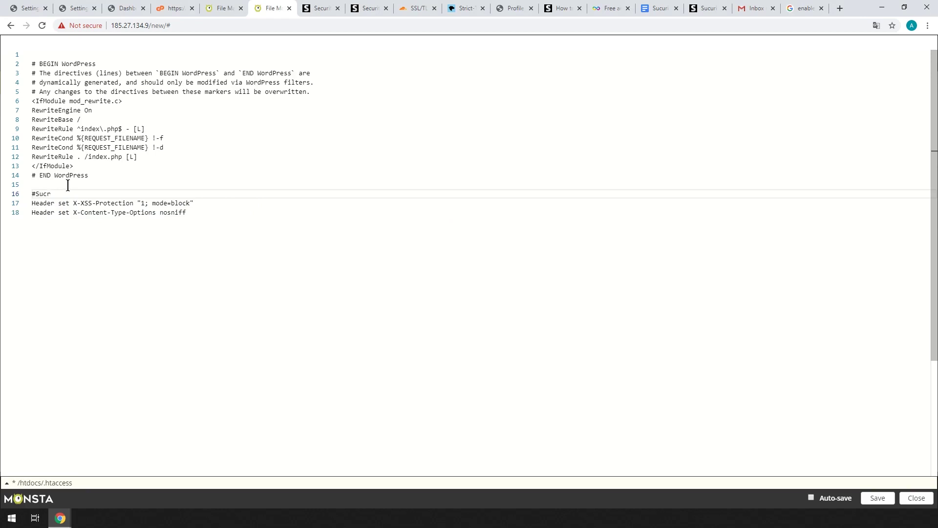
{"action": "key", "text": "BackSpace"}
{"action": "type", "text": "uri recommendation"}
{"action": "left_click", "coordinate": [35, 195]}
{"action": "left_click", "coordinate": [878, 498]}
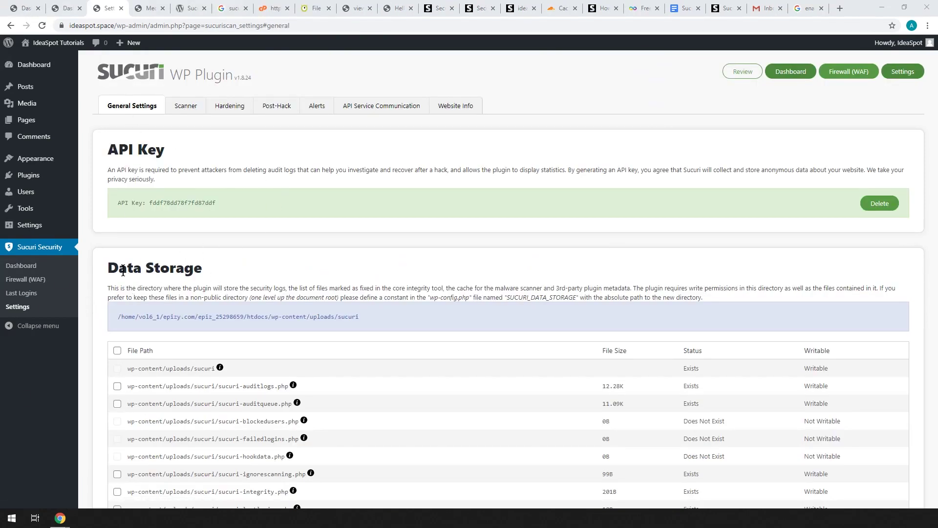
Step: Tick sucuri-sitecheck.php under Data Storage, then reload the Sucuri dashboard
{"action": "scroll", "coordinate": [129, 269], "scroll_direction": "down", "scroll_amount": 4}
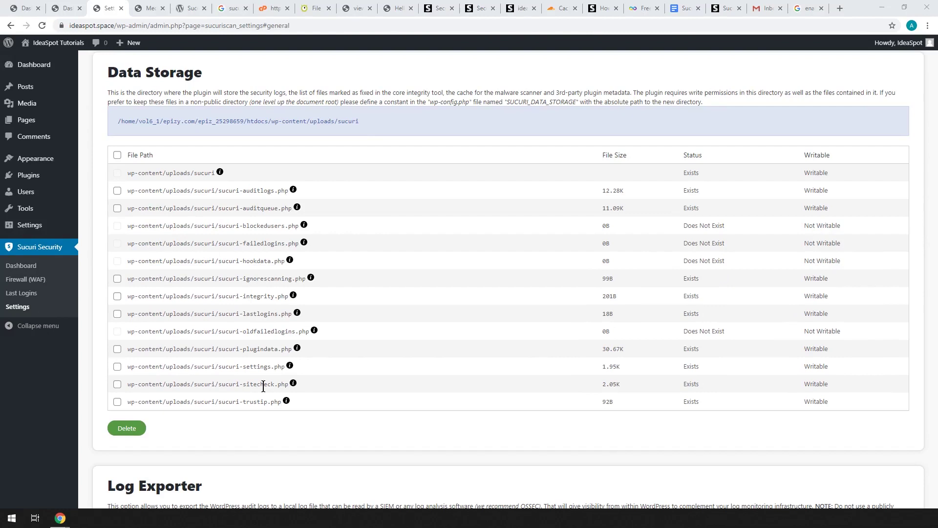
{"action": "left_click", "coordinate": [118, 386]}
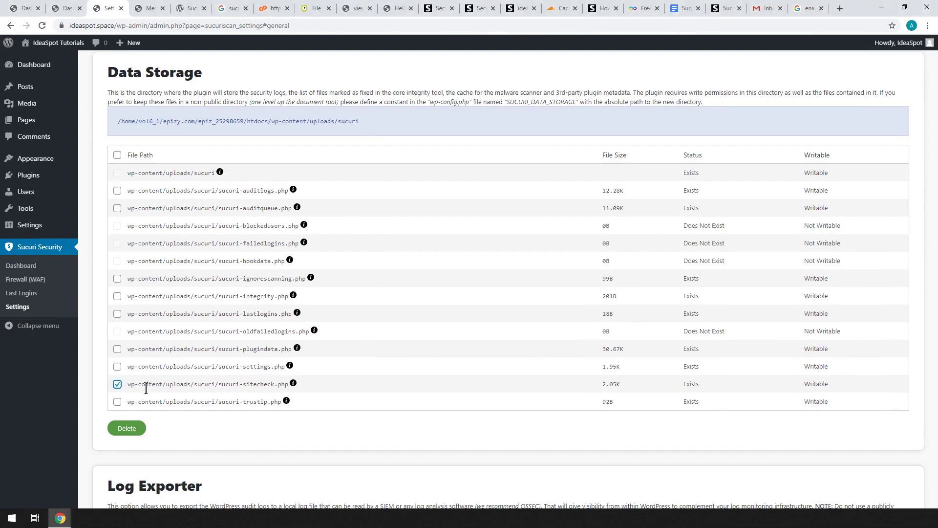
{"action": "left_click", "coordinate": [68, 8]}
{"action": "left_click", "coordinate": [45, 30]}
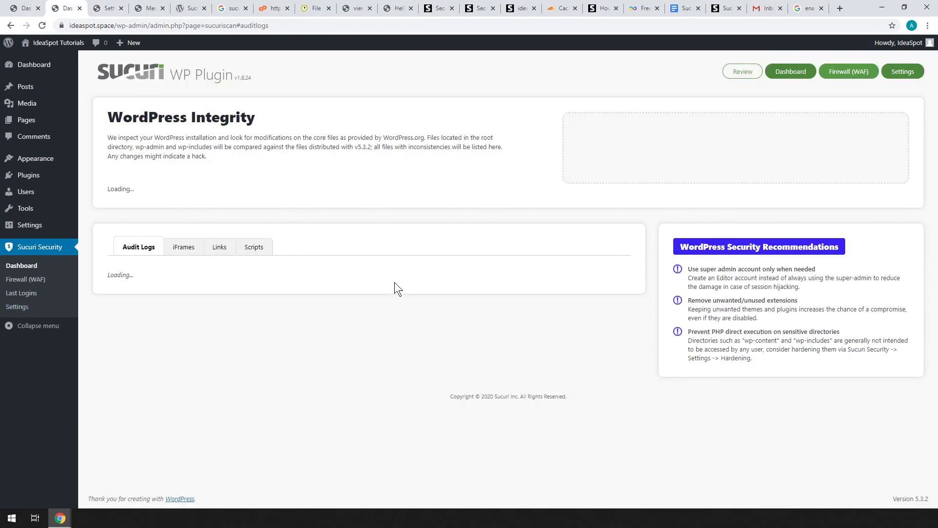
Step: Read the missing Strict-Transport-Security recommendation, then go to Cloudflare's Edge Certificates settings
{"action": "scroll", "coordinate": [676, 345], "scroll_direction": "down", "scroll_amount": 6}
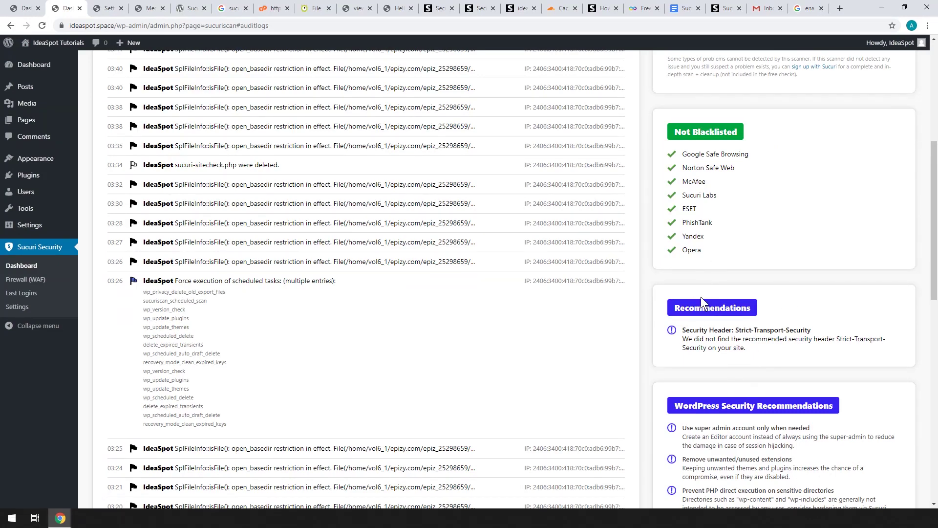
{"action": "scroll", "coordinate": [698, 207], "scroll_direction": "down", "scroll_amount": 1}
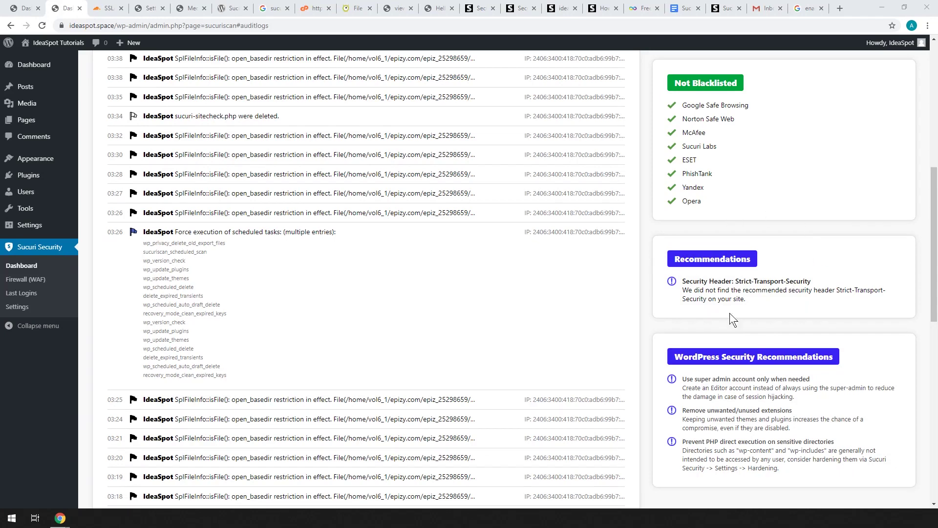
{"action": "key", "text": "ctrl+Tab"}
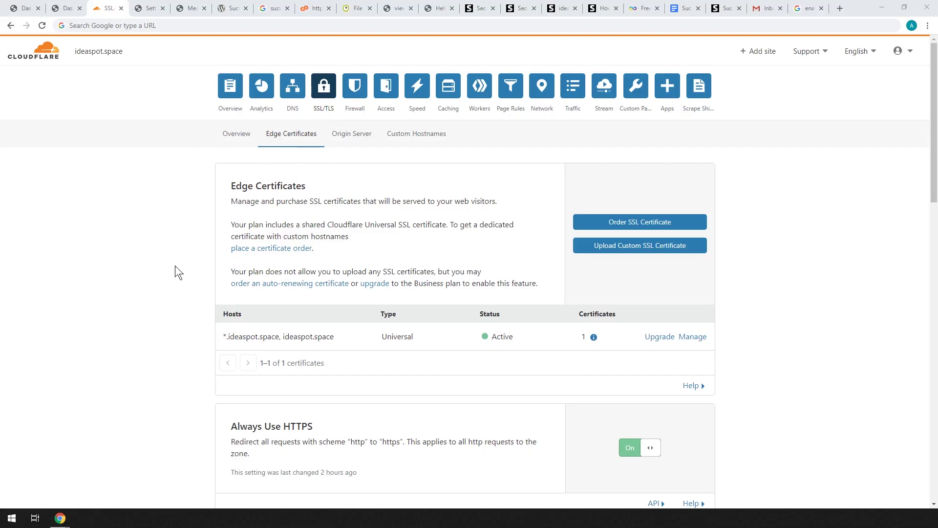
Step: Acknowledge the HSTS warnings, set Max Age Header to 6 months, and switch Enable HSTS on
{"action": "scroll", "coordinate": [175, 265], "scroll_direction": "down", "scroll_amount": 4}
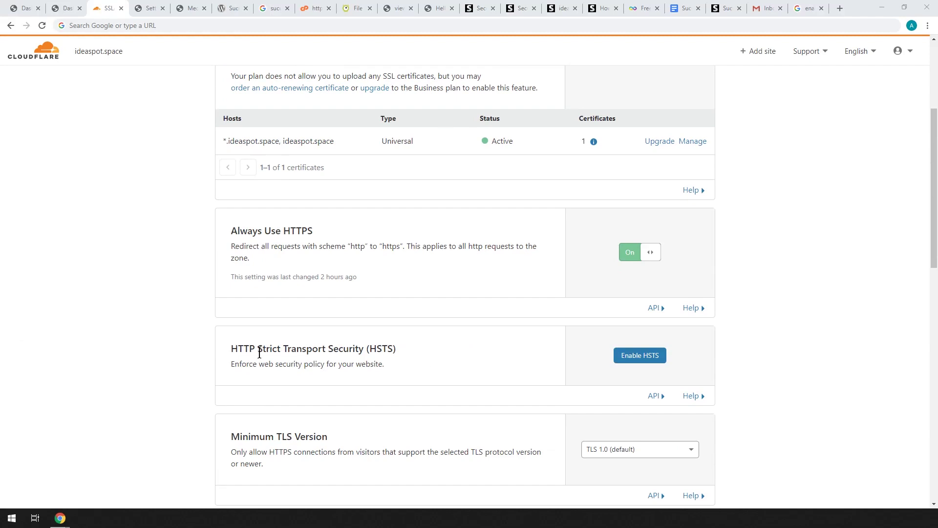
{"action": "left_click", "coordinate": [631, 355]}
{"action": "scroll", "coordinate": [354, 407], "scroll_direction": "down", "scroll_amount": 1}
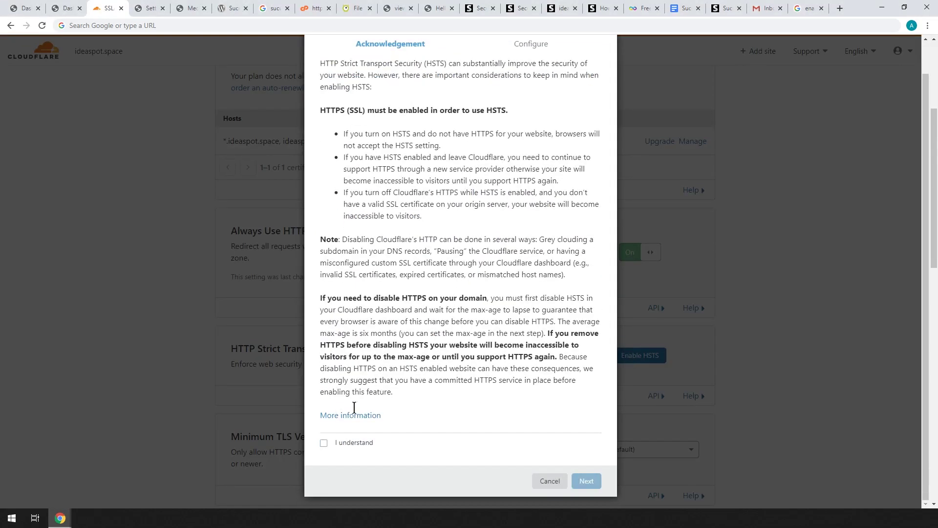
{"action": "left_click", "coordinate": [323, 443]}
{"action": "scroll", "coordinate": [427, 390], "scroll_direction": "up", "scroll_amount": 1}
{"action": "scroll", "coordinate": [427, 390], "scroll_direction": "down", "scroll_amount": 1}
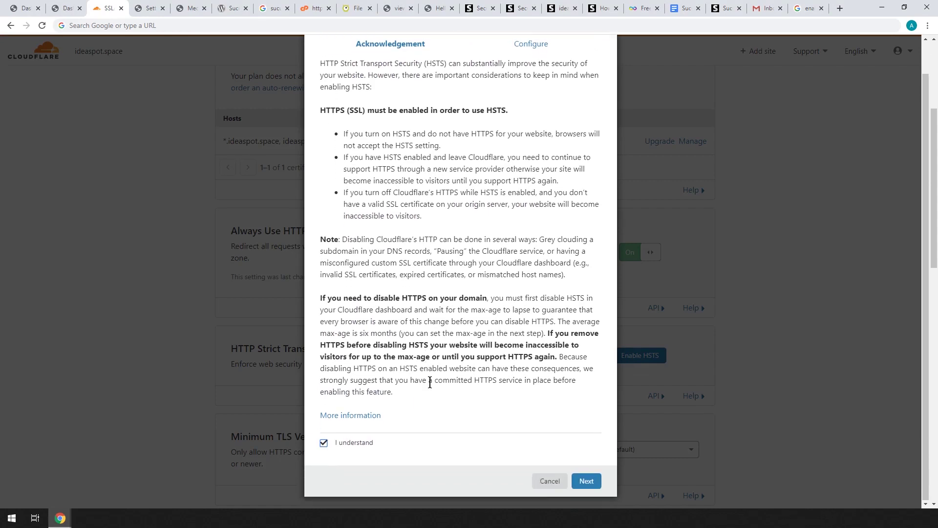
{"action": "left_click", "coordinate": [587, 481]}
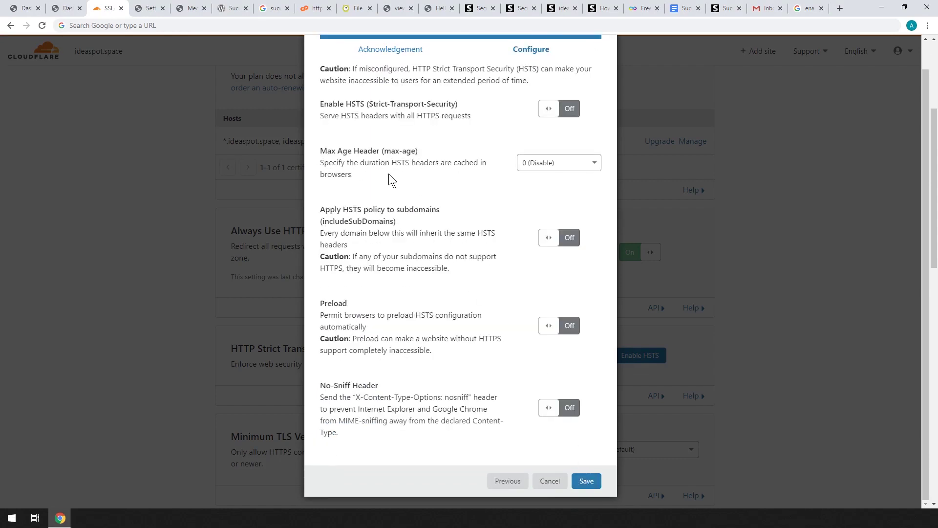
{"action": "left_click", "coordinate": [550, 168]}
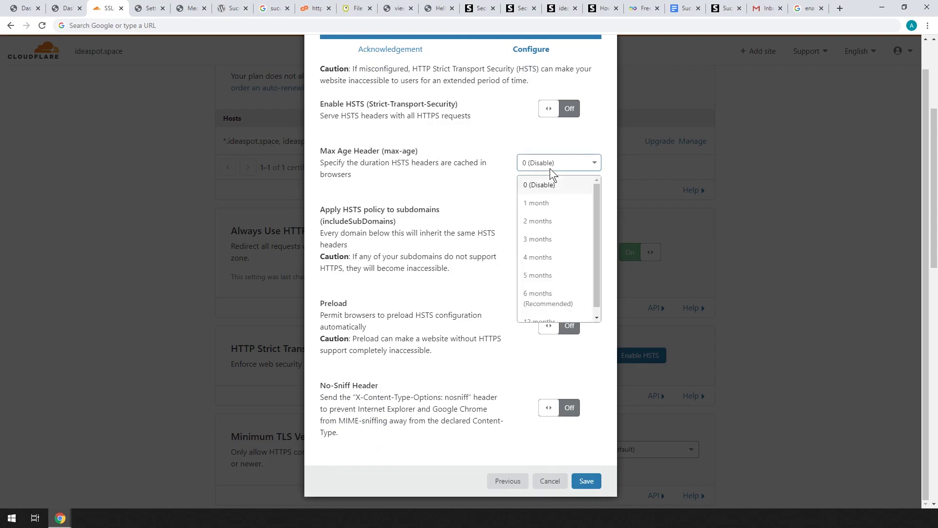
{"action": "left_click", "coordinate": [543, 304]}
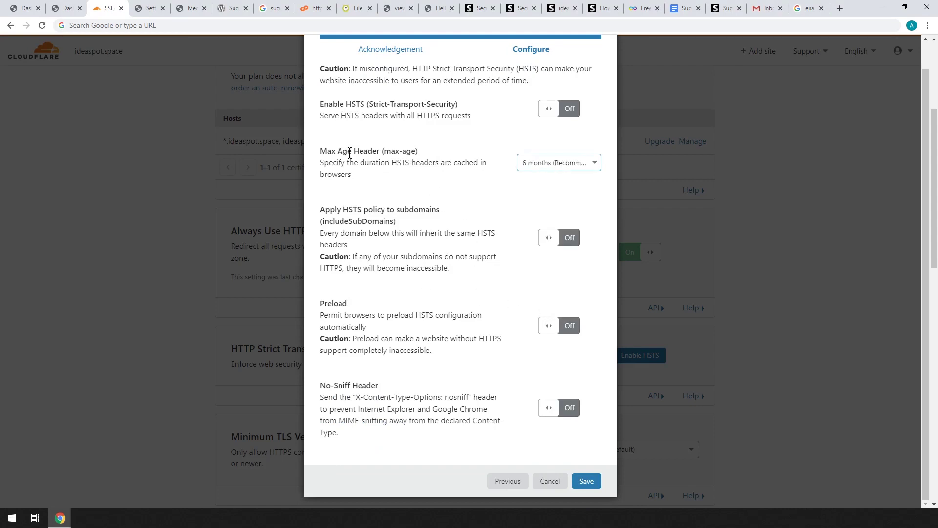
{"action": "left_click", "coordinate": [564, 114]}
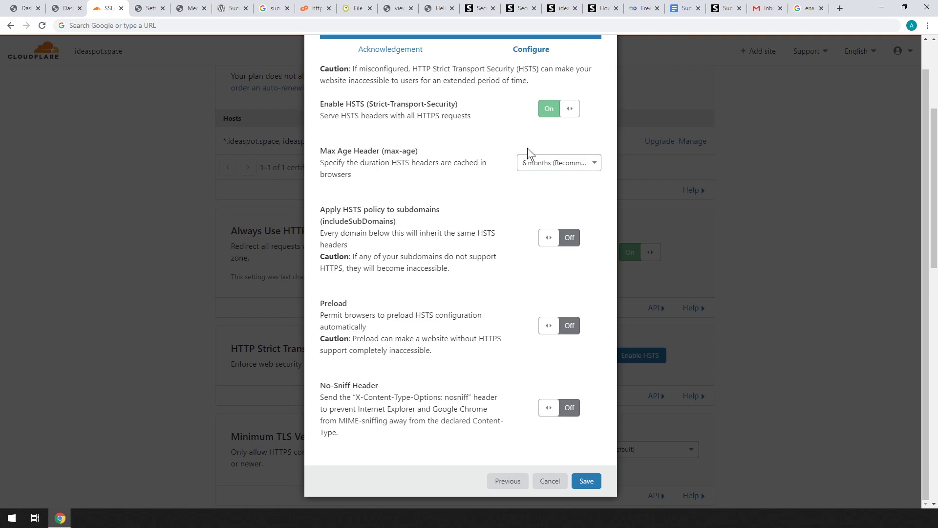
Step: Save the Cloudflare HSTS settings and check the Sucuri recommendations further down
{"action": "left_click", "coordinate": [587, 484]}
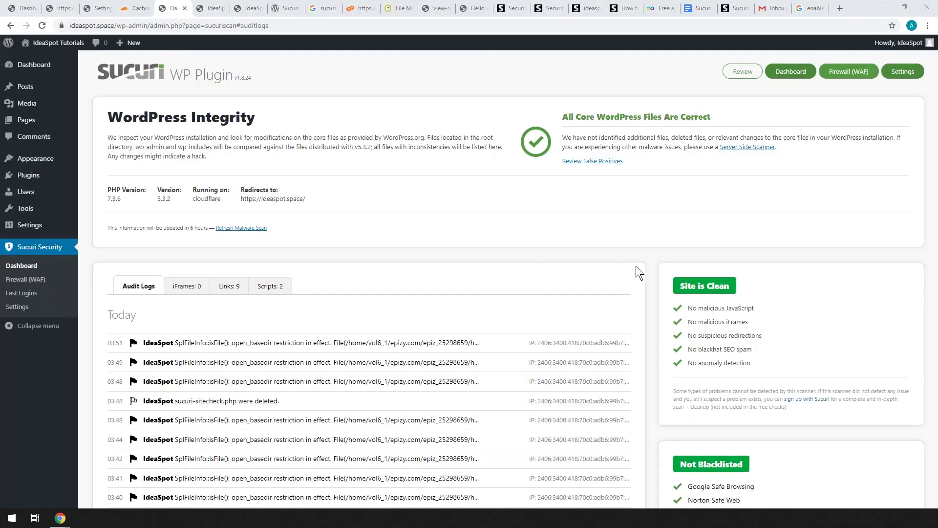
{"action": "scroll", "coordinate": [635, 266], "scroll_direction": "down", "scroll_amount": 6}
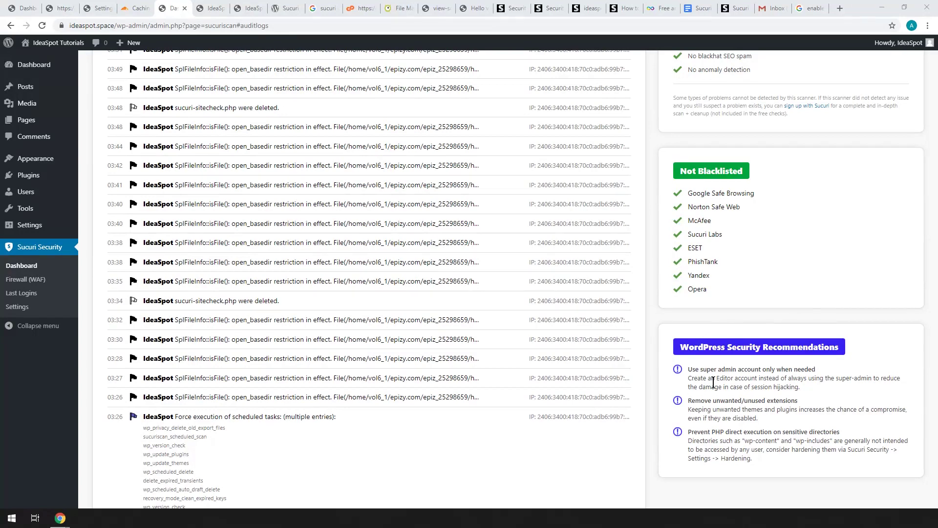
{"action": "scroll", "coordinate": [802, 291], "scroll_direction": "down", "scroll_amount": 1}
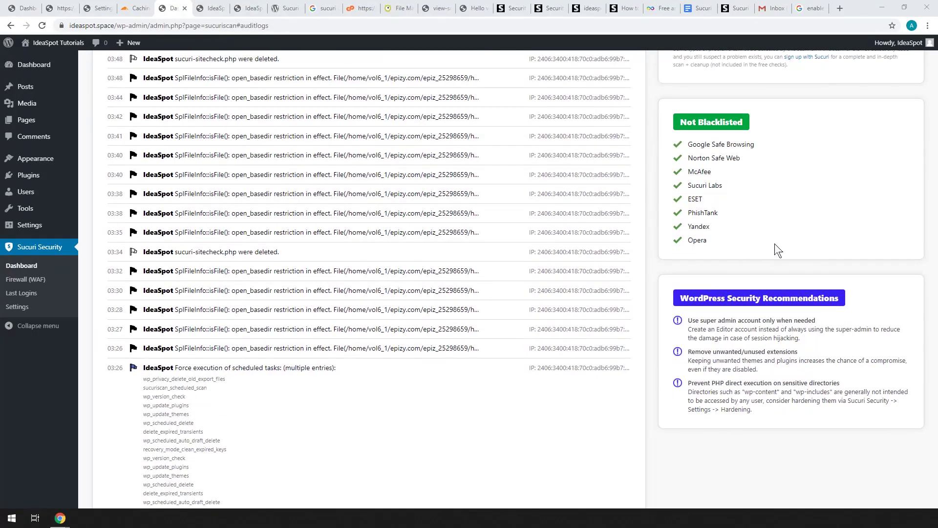
{"action": "scroll", "coordinate": [838, 301], "scroll_direction": "down", "scroll_amount": 1}
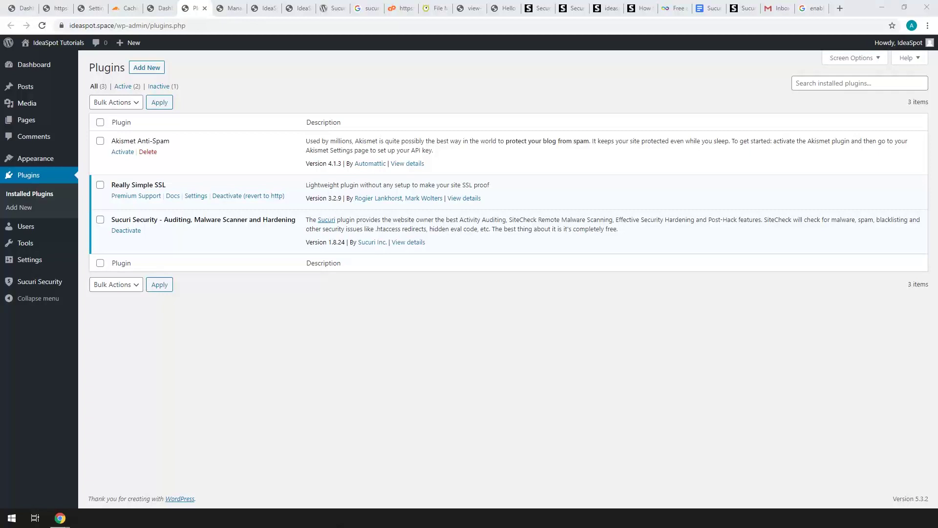
Step: Delete the inactive Akismet Anti-Spam plugin, confirming the prompt
{"action": "left_click", "coordinate": [147, 152]}
{"action": "left_click", "coordinate": [516, 90]}
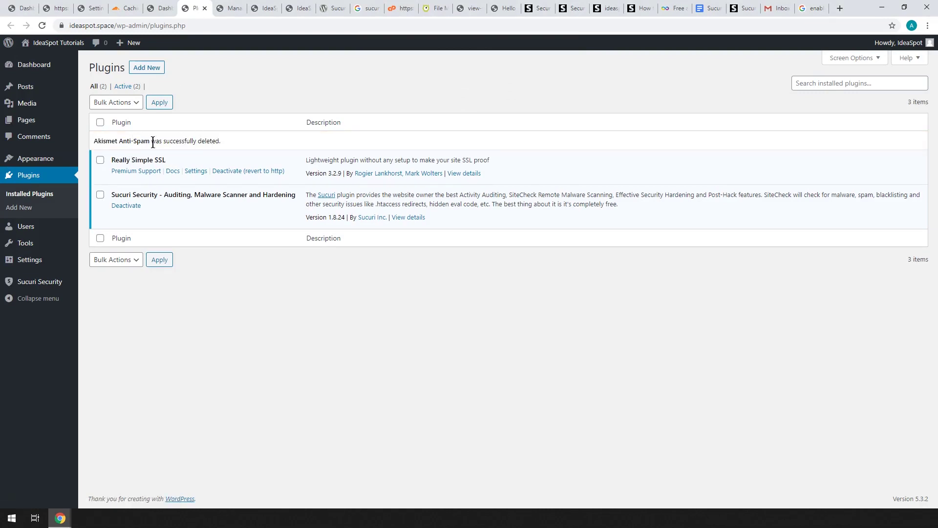
{"action": "left_click", "coordinate": [226, 9]}
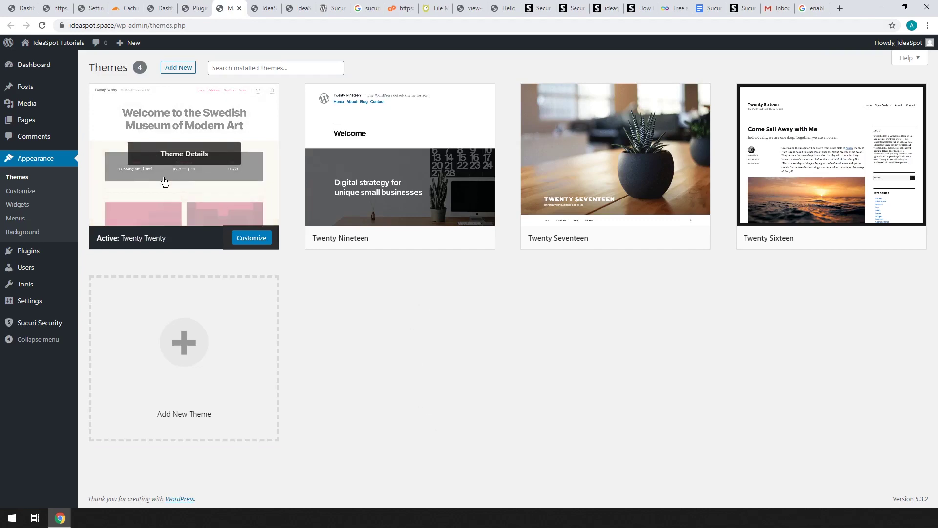
Step: Delete the inactive Twenty Nineteen theme from its Theme Details and confirm
{"action": "mouse_move", "coordinate": [717, 151]}
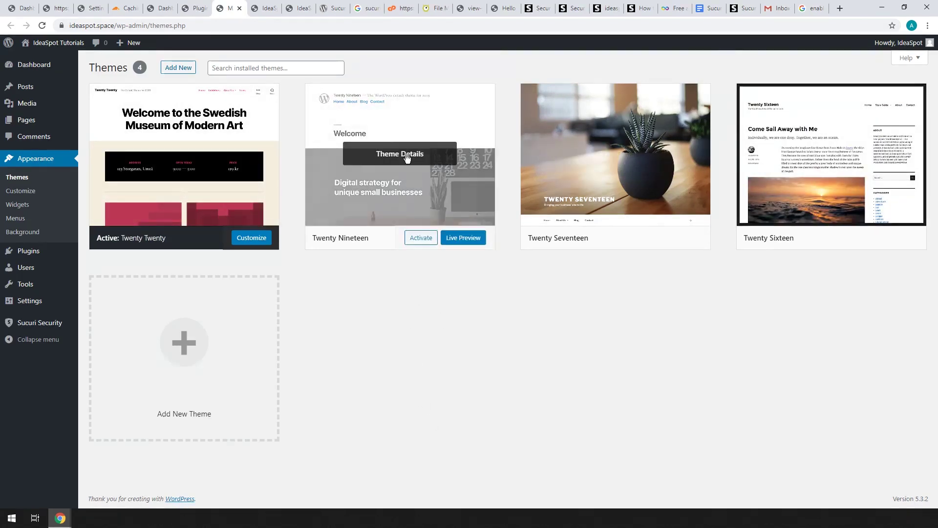
{"action": "left_click", "coordinate": [404, 153]}
{"action": "left_click", "coordinate": [840, 482]}
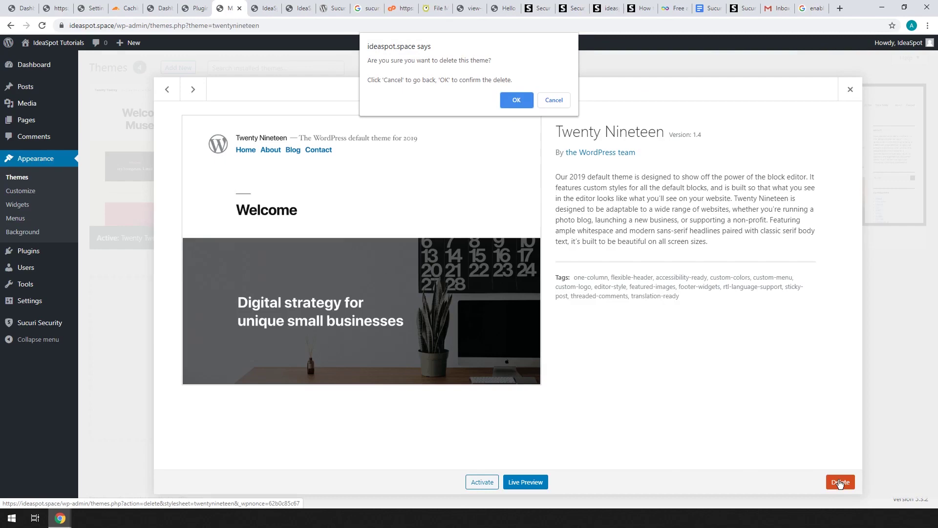
{"action": "left_click", "coordinate": [523, 99]}
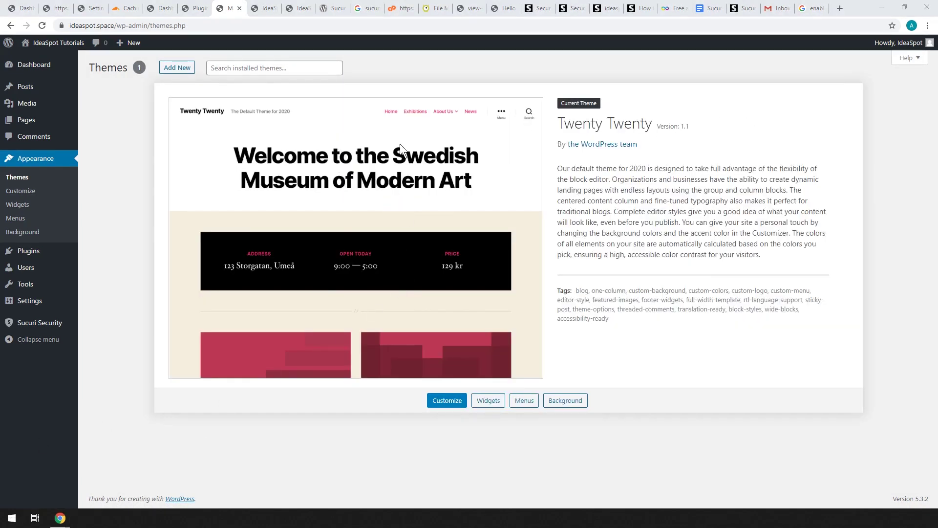
{"action": "mouse_move", "coordinate": [59, 324]}
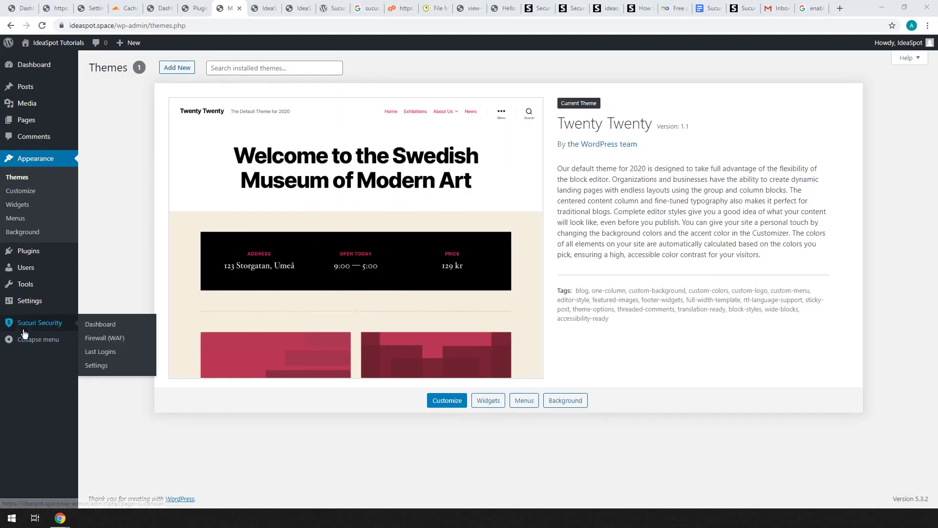
{"action": "left_click", "coordinate": [115, 328]}
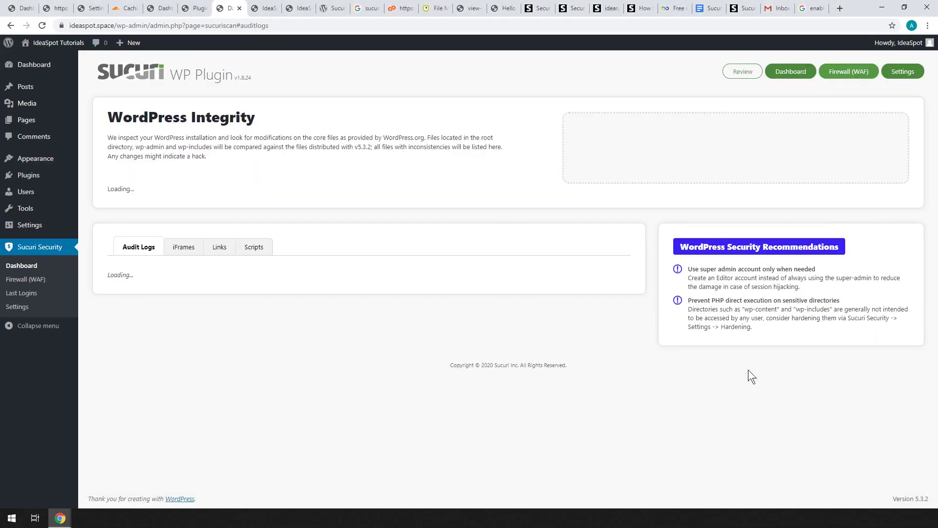
{"action": "scroll", "coordinate": [784, 349], "scroll_direction": "down", "scroll_amount": 5}
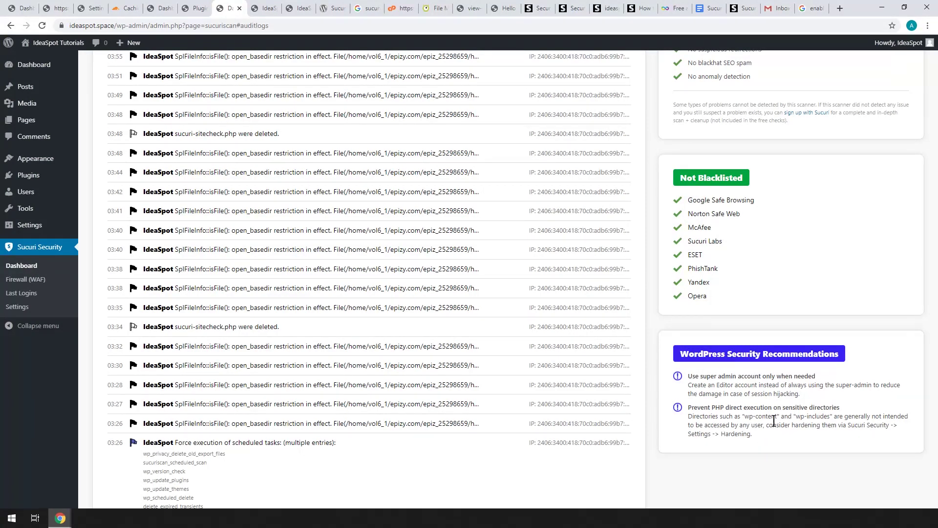
{"action": "scroll", "coordinate": [764, 421], "scroll_direction": "up", "scroll_amount": 5}
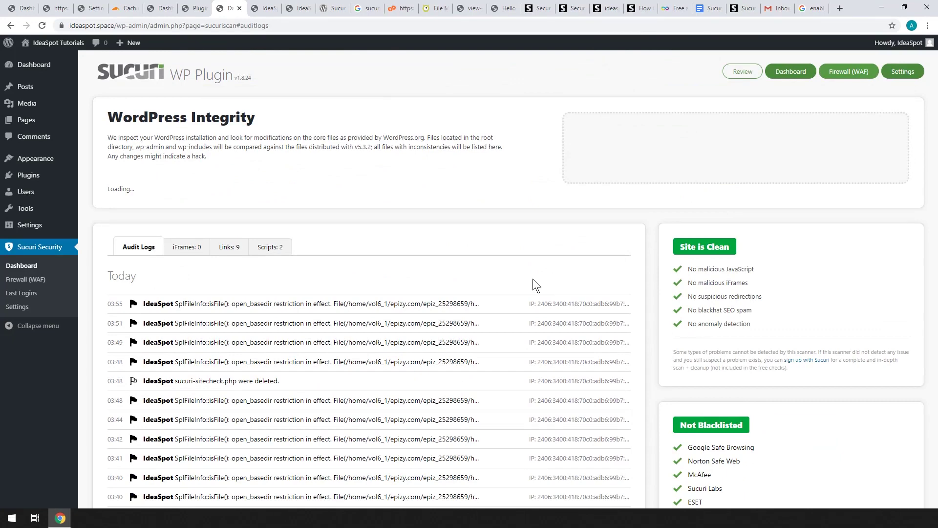
{"action": "scroll", "coordinate": [717, 367], "scroll_direction": "down", "scroll_amount": 7}
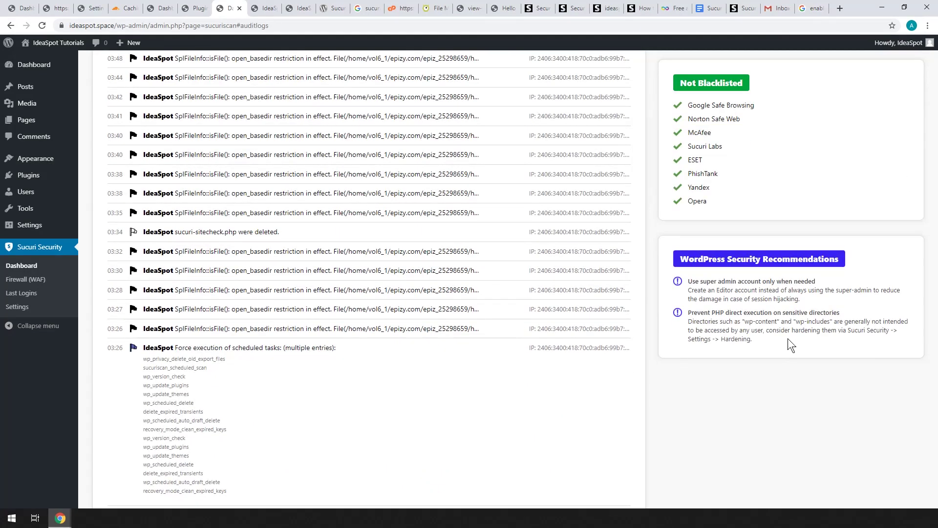
{"action": "scroll", "coordinate": [788, 372], "scroll_direction": "up", "scroll_amount": 7}
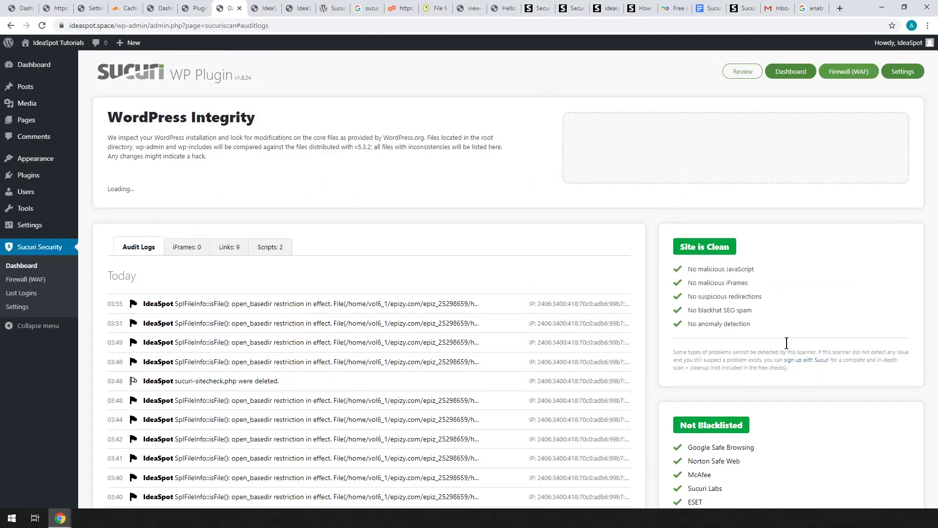
Step: In Sucuri's Hardening settings, apply PHP blocking to the WP-CONTENT and WP-INCLUDES directories
{"action": "left_click", "coordinate": [902, 72]}
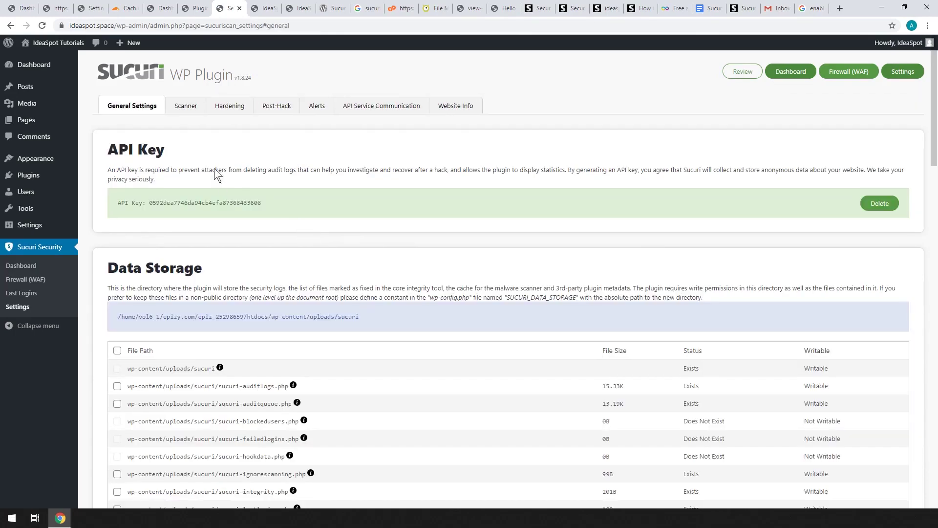
{"action": "left_click", "coordinate": [225, 107]}
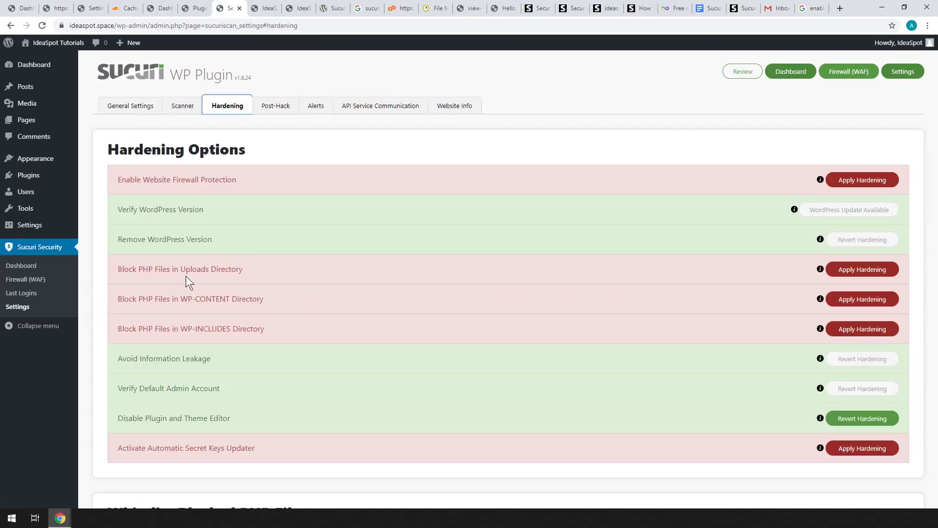
{"action": "left_click", "coordinate": [855, 300]}
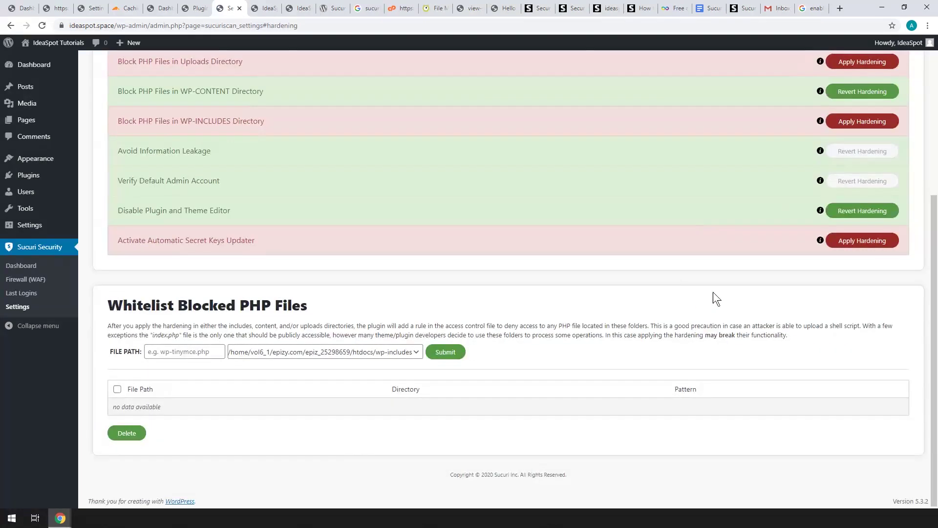
{"action": "scroll", "coordinate": [684, 274], "scroll_direction": "up", "scroll_amount": 3}
{"action": "left_click", "coordinate": [856, 268]}
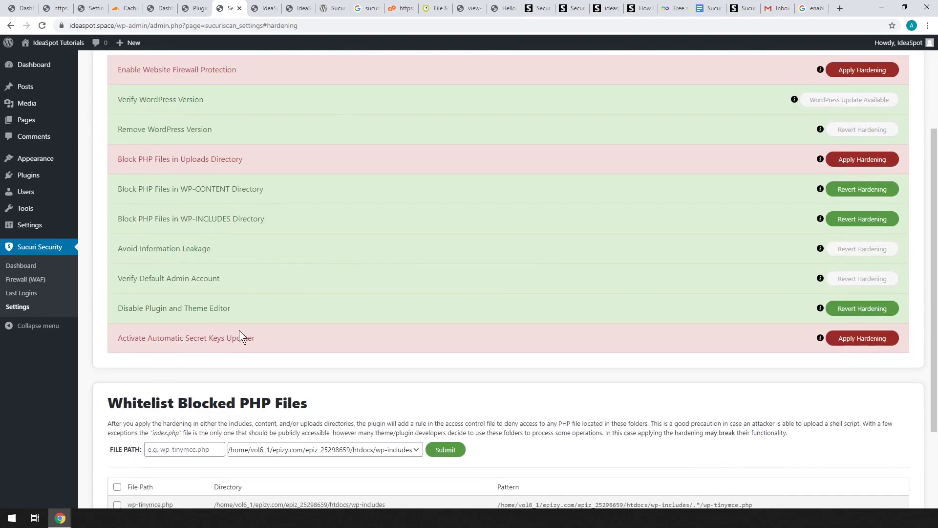
{"action": "mouse_move", "coordinate": [54, 43]}
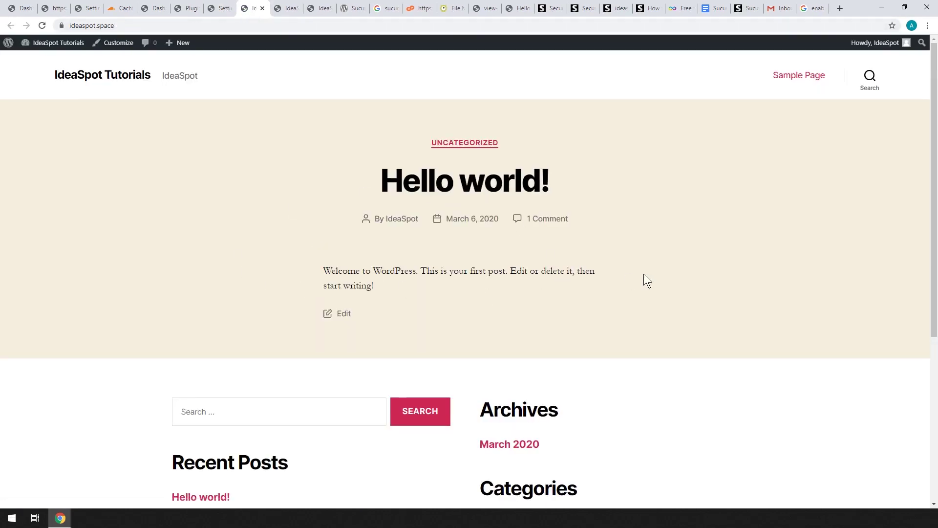
Step: Check the front page still loads, then review the Sucuri dashboard's remaining Editor-account recommendation
{"action": "scroll", "coordinate": [651, 274], "scroll_direction": "down", "scroll_amount": 4}
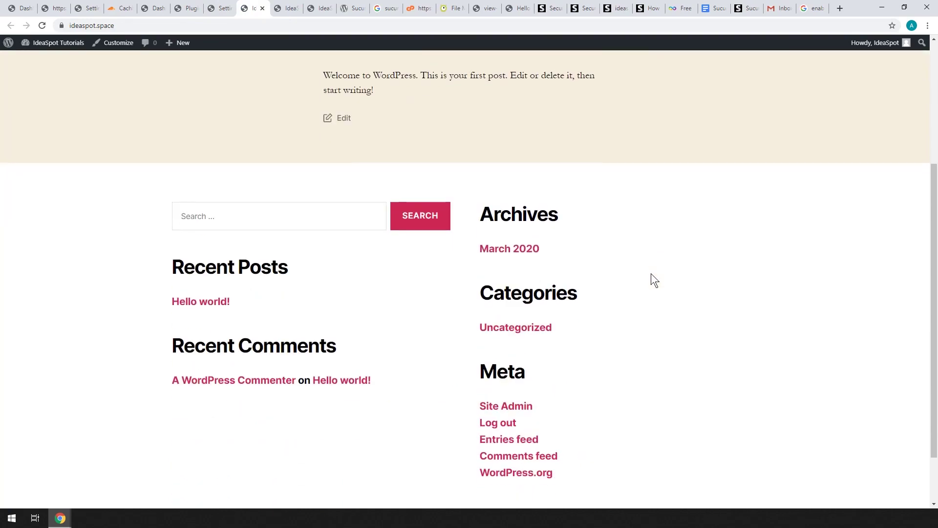
{"action": "scroll", "coordinate": [640, 369], "scroll_direction": "up", "scroll_amount": 4}
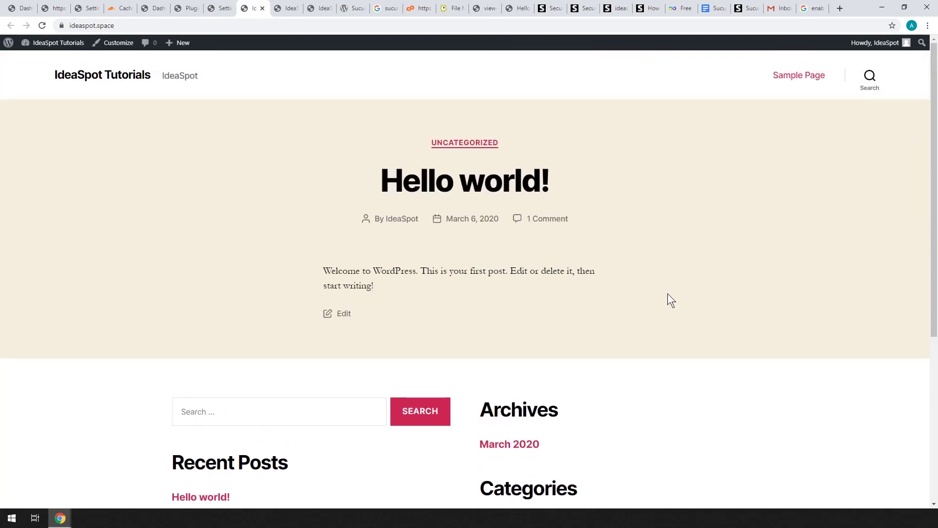
{"action": "left_click", "coordinate": [221, 7]}
{"action": "left_click", "coordinate": [21, 266]}
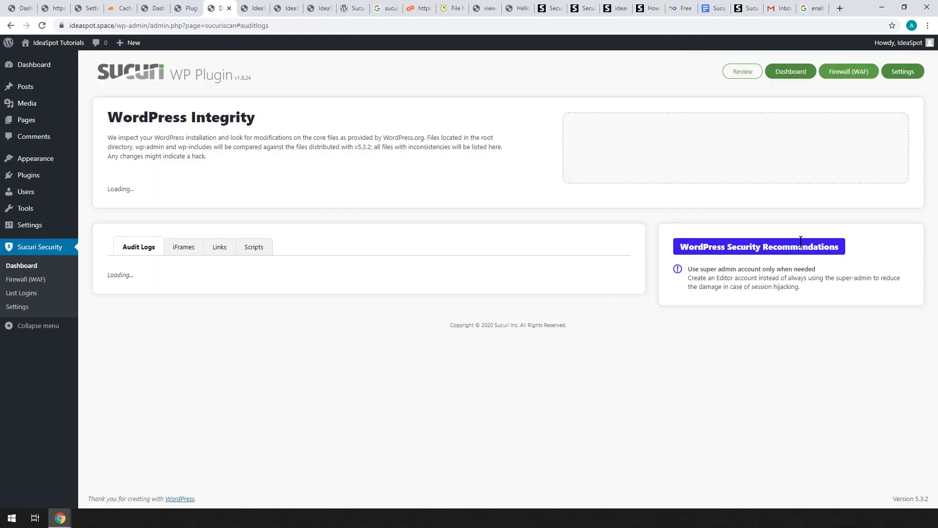
{"action": "scroll", "coordinate": [811, 304], "scroll_direction": "down", "scroll_amount": 4}
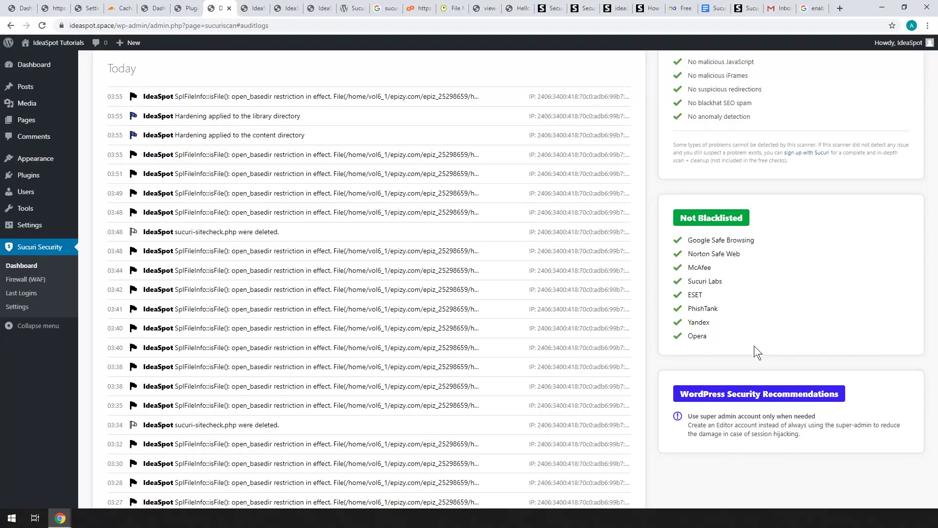
{"action": "scroll", "coordinate": [746, 353], "scroll_direction": "down", "scroll_amount": 5}
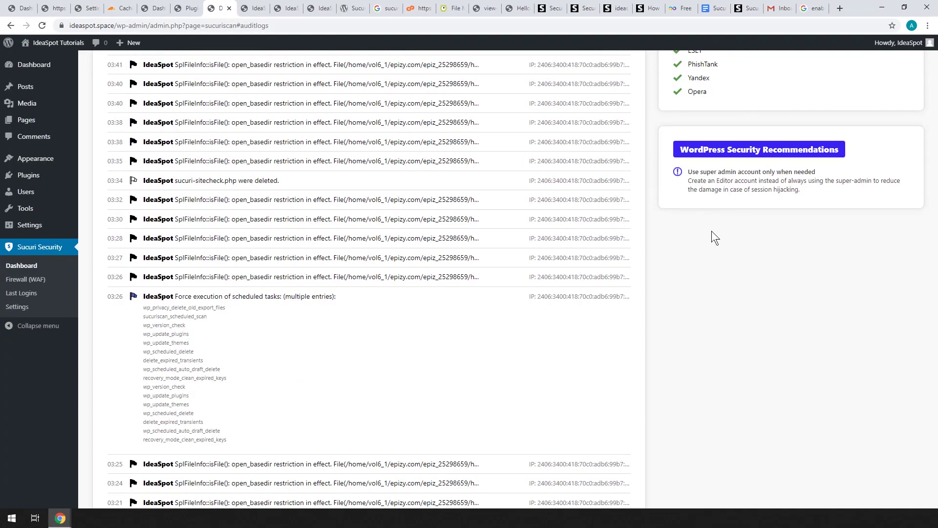
{"action": "scroll", "coordinate": [712, 231], "scroll_direction": "up", "scroll_amount": 3}
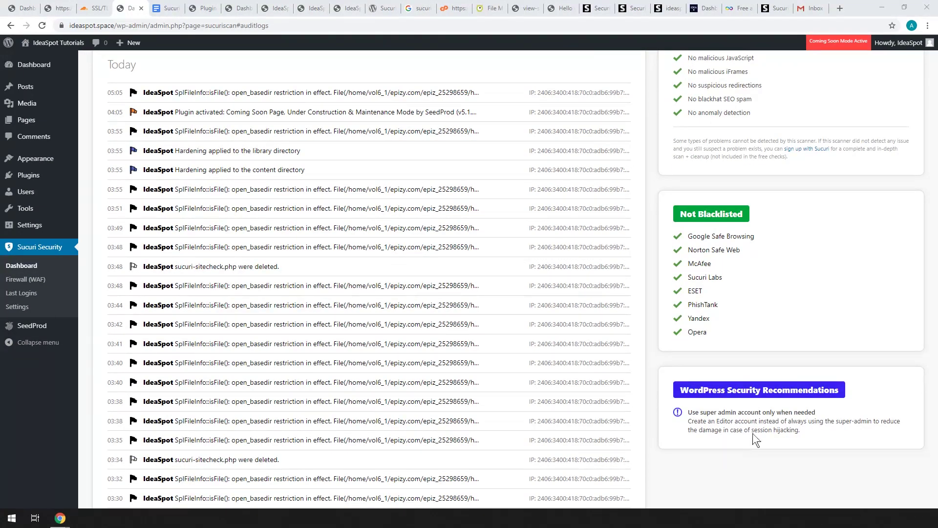
Step: Start a new site user and give it the Editor role
{"action": "mouse_move", "coordinate": [27, 193]}
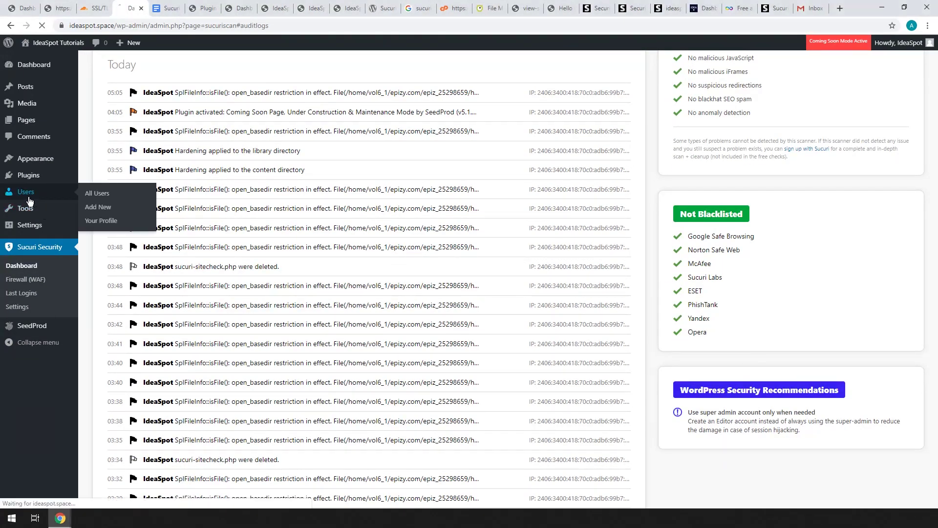
{"action": "left_click", "coordinate": [107, 208]}
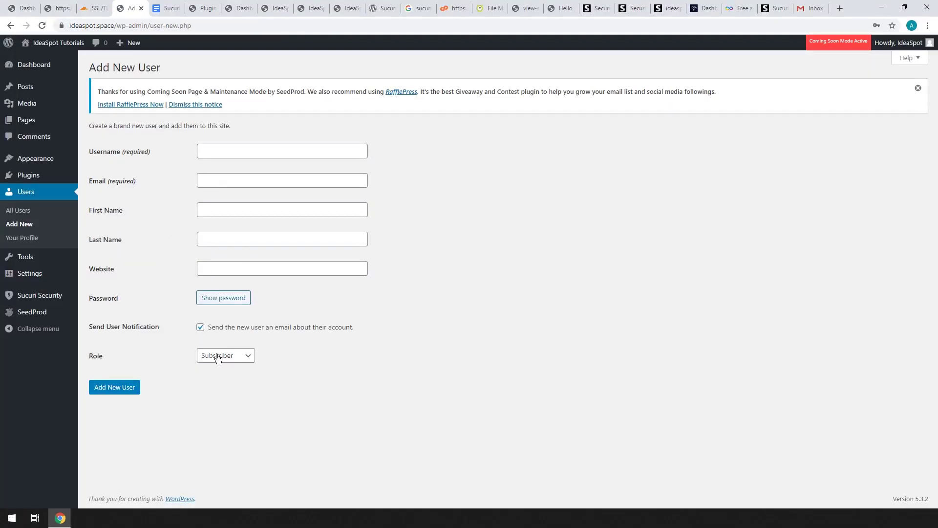
{"action": "left_click", "coordinate": [218, 356]}
{"action": "left_click", "coordinate": [222, 397]}
Step: Enter username 'Editguy' and the suggested e-mail address with '+editor' added before the @
{"action": "left_click", "coordinate": [218, 154]}
{"action": "type", "text": "Editguy"}
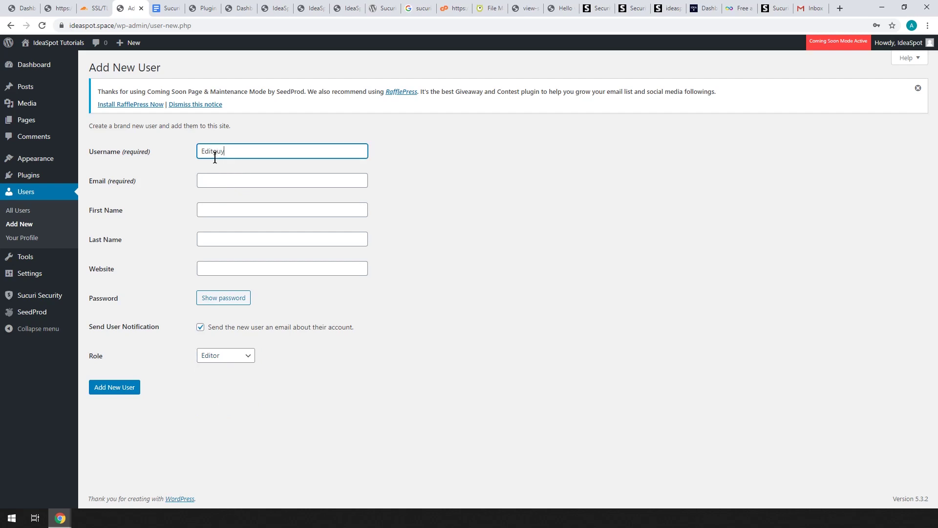
{"action": "key", "text": "Tab"}
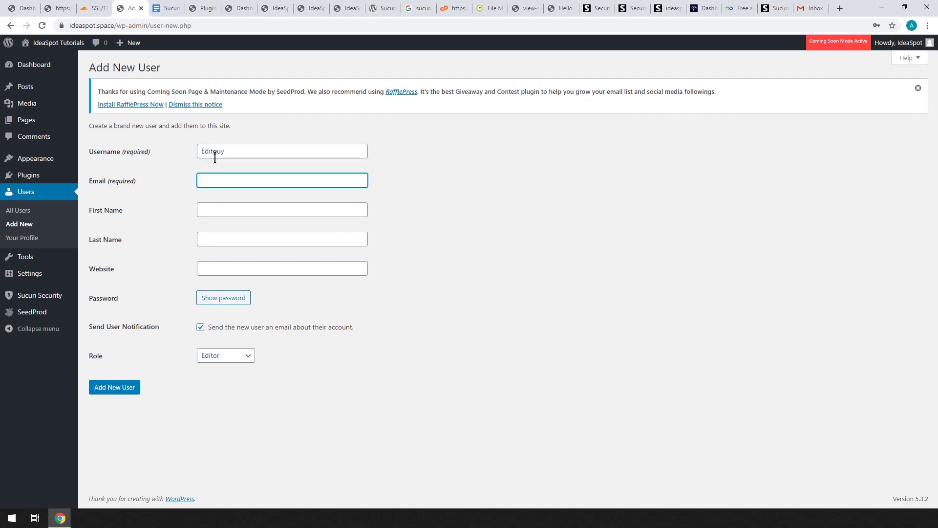
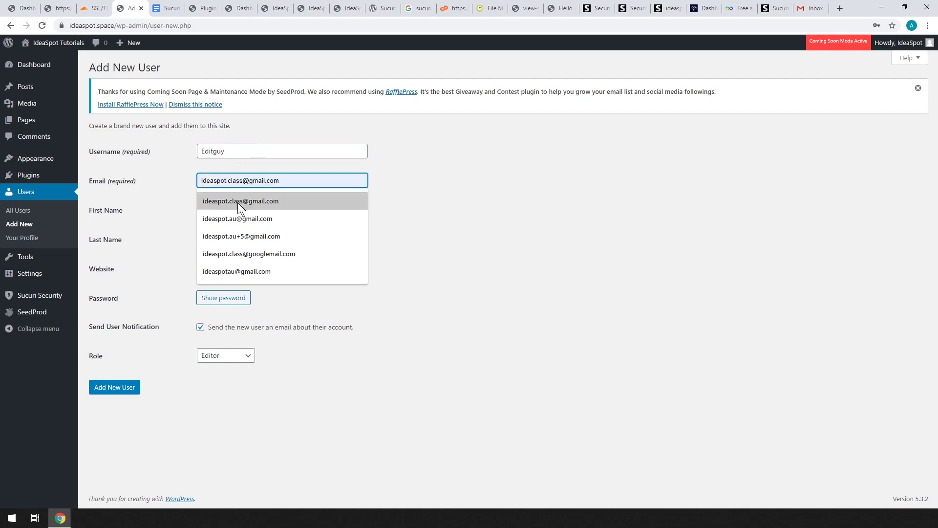
{"action": "left_click", "coordinate": [238, 202]}
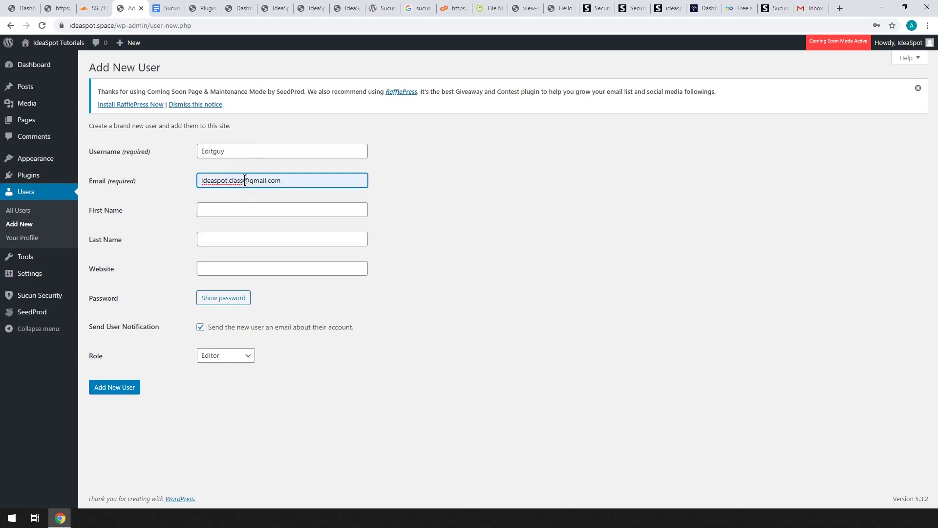
{"action": "left_click", "coordinate": [245, 182]}
{"action": "type", "text": "+editor"}
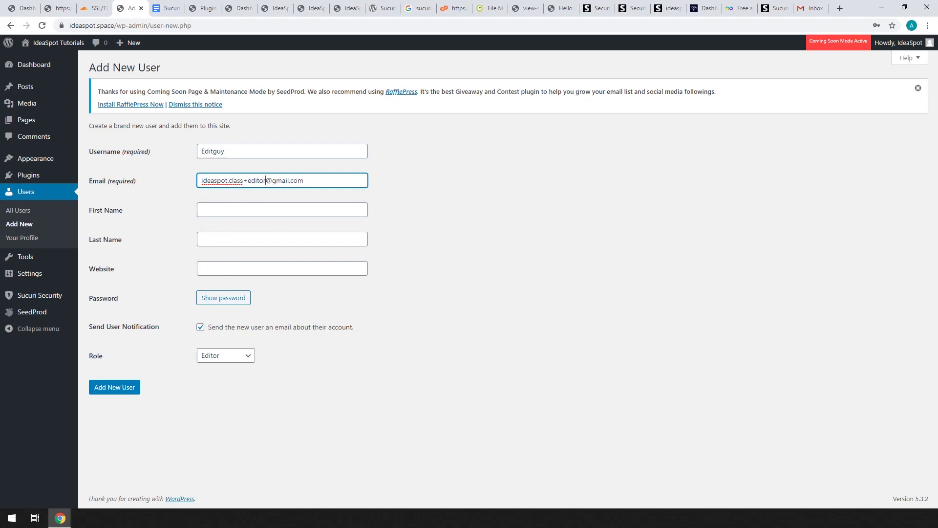
Step: Reveal the generated password, create the user, and save the password in Chrome
{"action": "left_click", "coordinate": [224, 298]}
{"action": "left_click", "coordinate": [115, 402]}
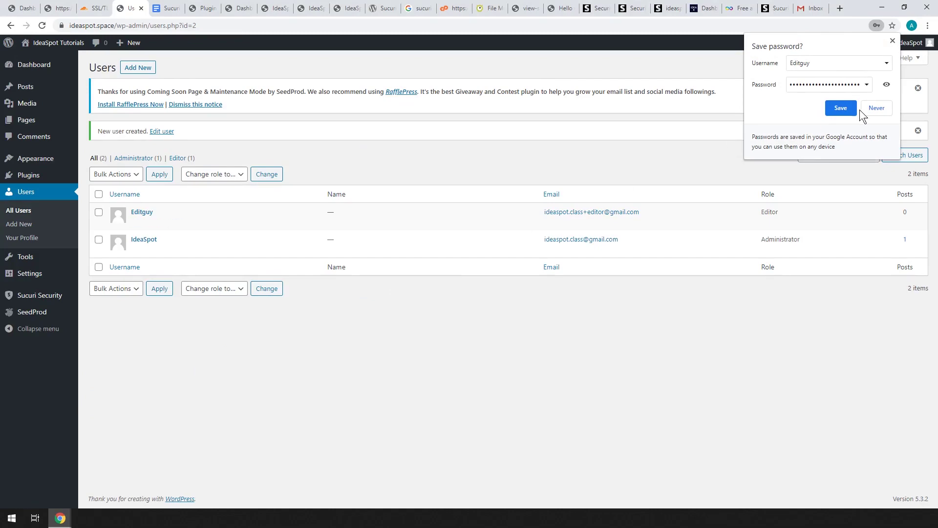
{"action": "left_click", "coordinate": [842, 109]}
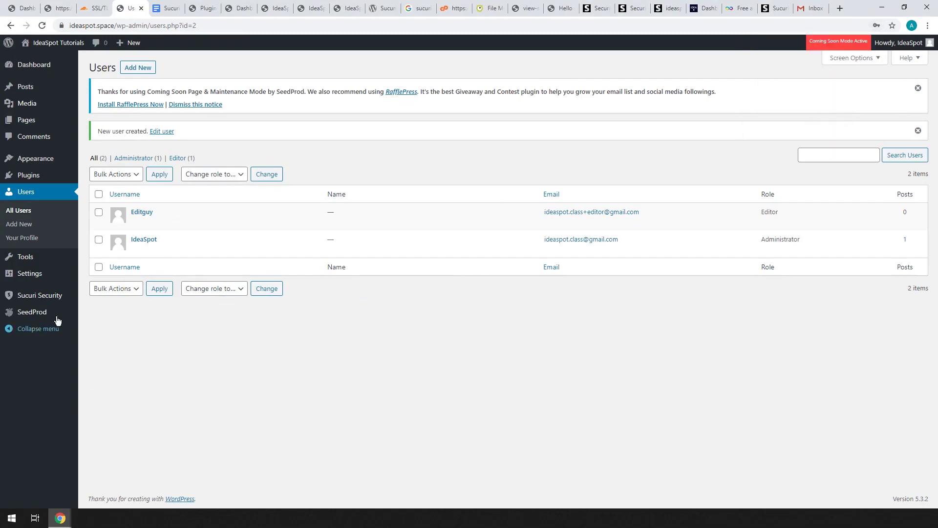
Step: Confirm the Sucuri dashboard shows no remaining recommendations, then go to Firewall (WAF) settings
{"action": "mouse_move", "coordinate": [42, 296]}
{"action": "left_click", "coordinate": [95, 299]}
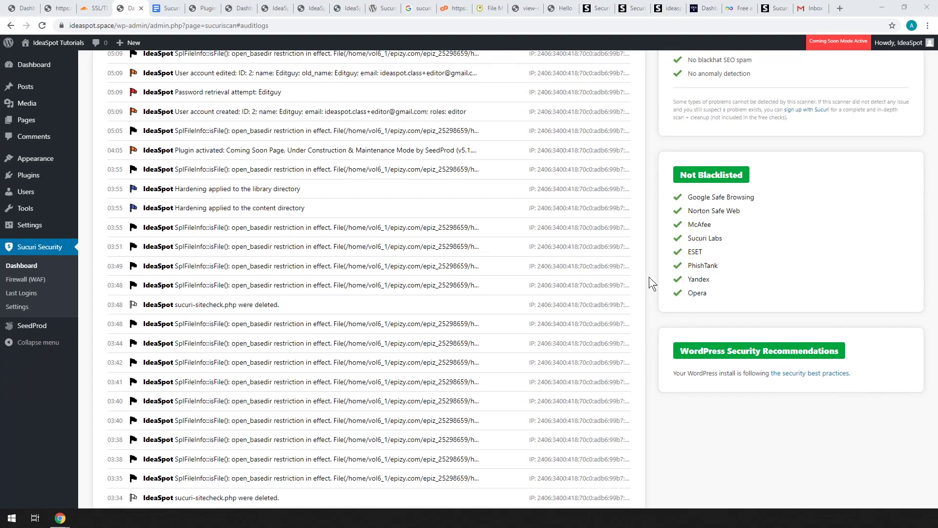
{"action": "left_click", "coordinate": [20, 281]}
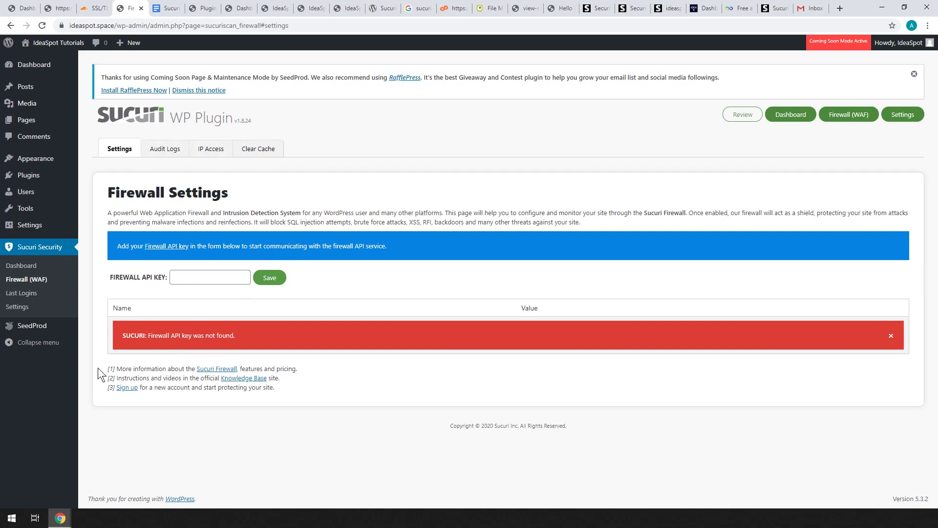
Step: Open the sucuri.net signup page and scroll through the Basic, Pro and Business plan pricing
{"action": "left_click", "coordinate": [127, 387]}
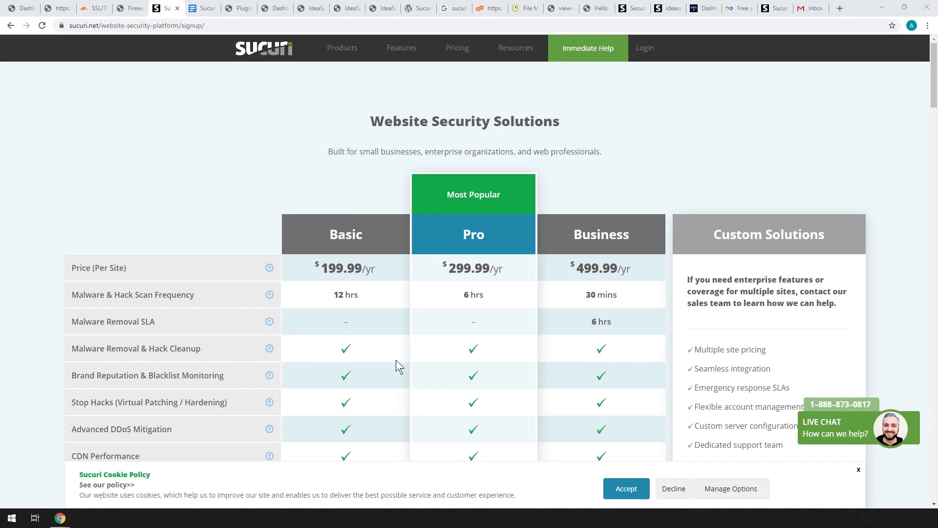
{"action": "scroll", "coordinate": [232, 423], "scroll_direction": "down", "scroll_amount": 2}
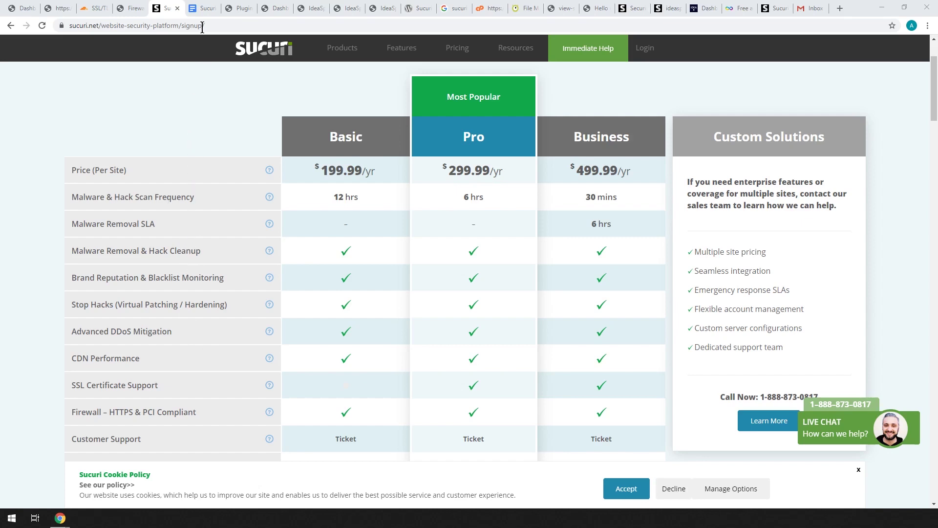
{"action": "left_click", "coordinate": [201, 8]}
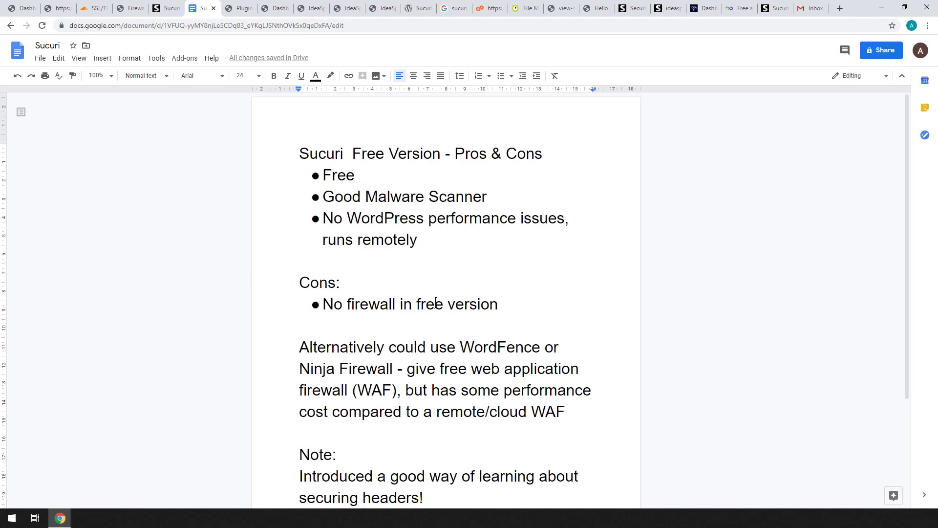
{"action": "left_click", "coordinate": [174, 13]}
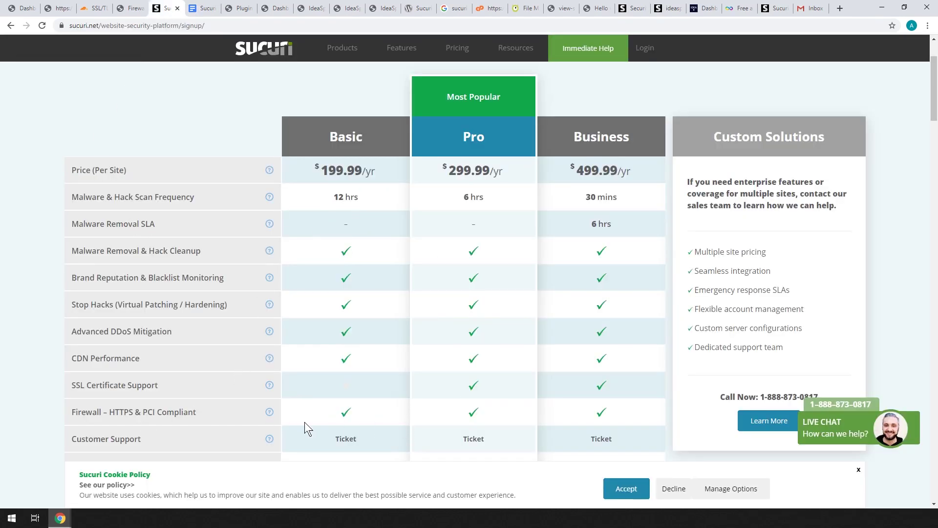
{"action": "left_click", "coordinate": [202, 9]}
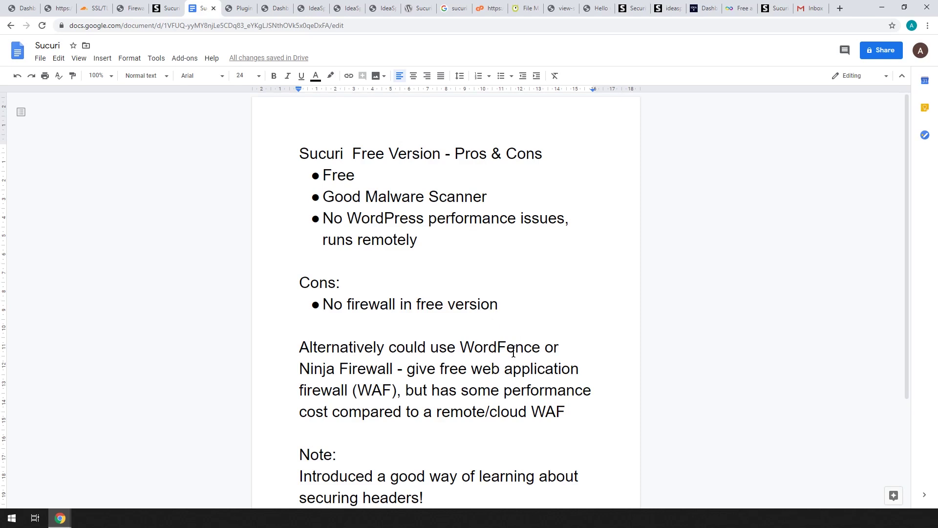
{"action": "scroll", "coordinate": [529, 344], "scroll_direction": "down", "scroll_amount": 2}
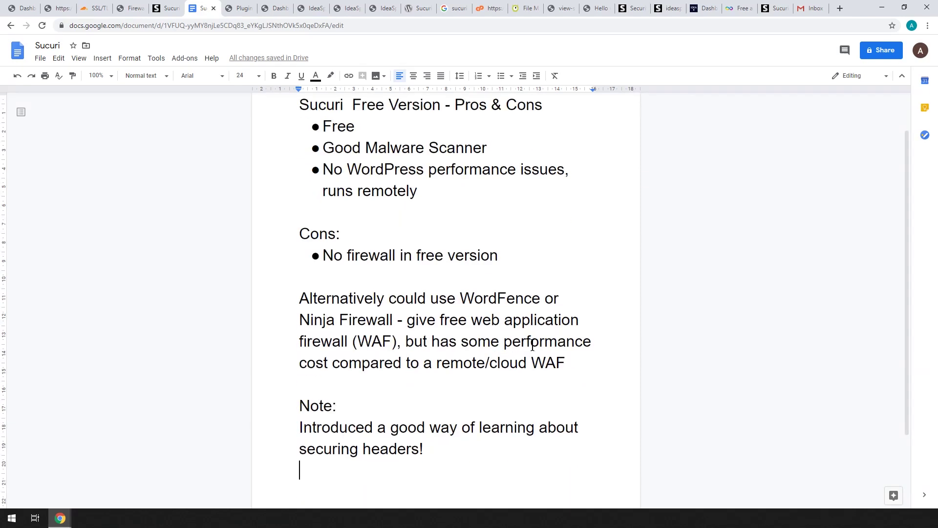